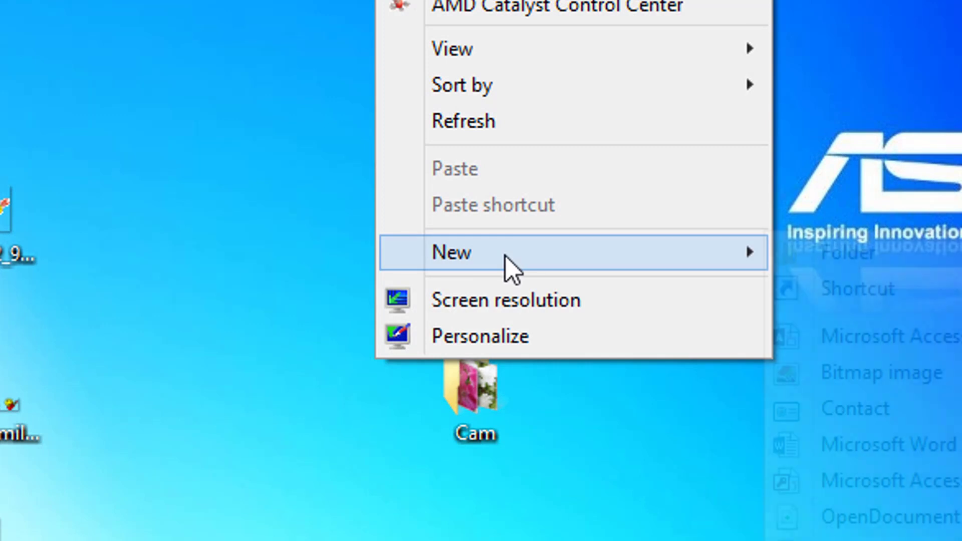
- Create a desktop folder named Reaper and place it beside the Recycle Bin
{"action": "left_click", "coordinate": [897, 261]}
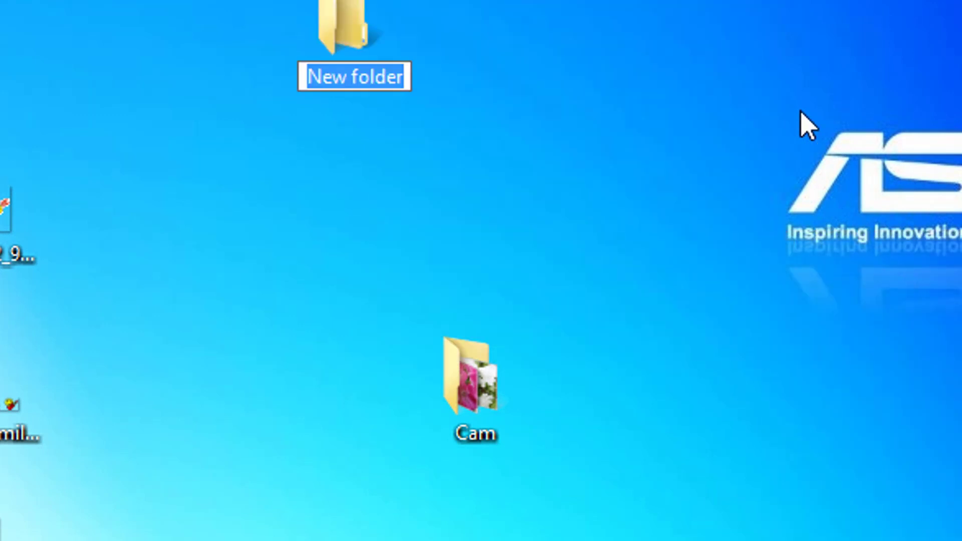
{"action": "type", "text": "Reaper"}
{"action": "key", "text": "Return"}
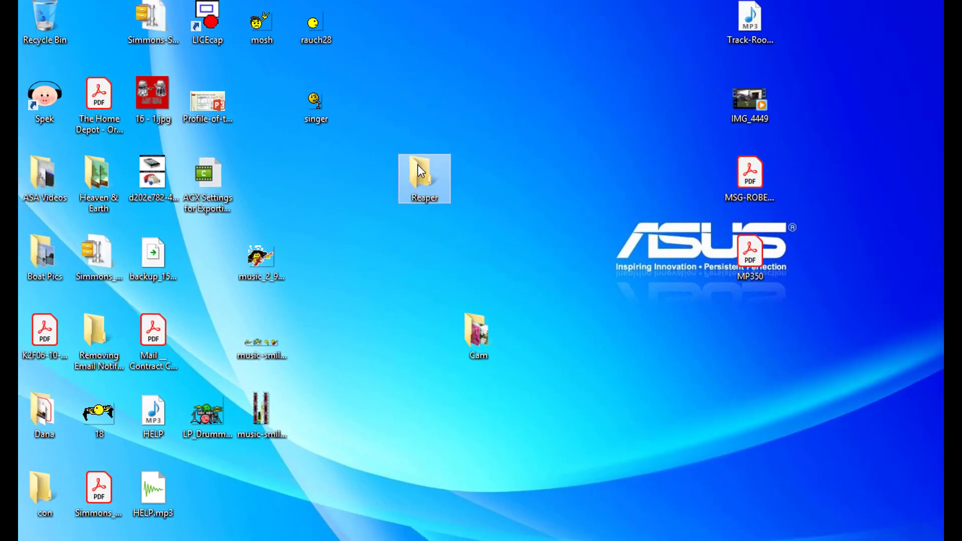
{"action": "left_click_drag", "start_coordinate": [417, 164], "coordinate": [100, 19]}
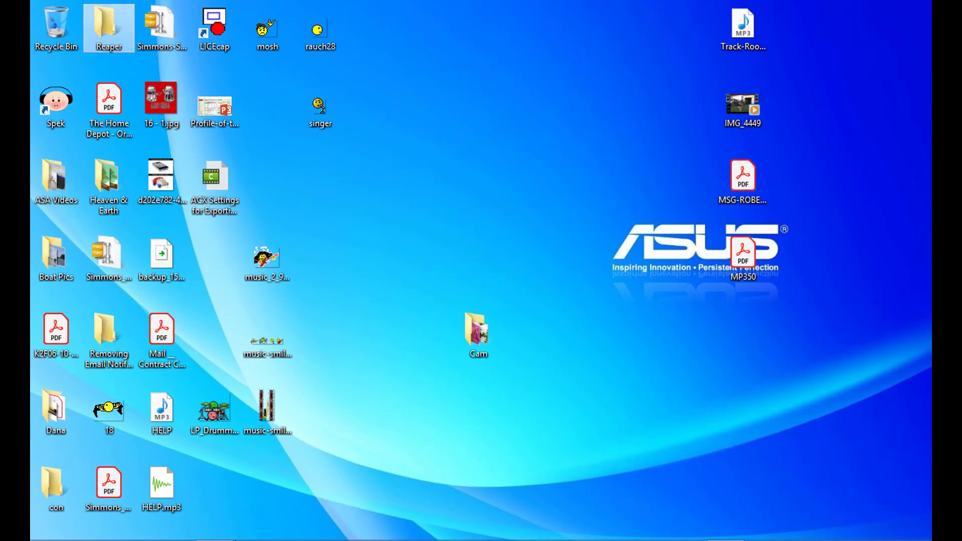
- Switch to REAPER and set the project's path for saving media files to the Reaper folder on the desktop
{"action": "left_click", "coordinate": [215, 526]}
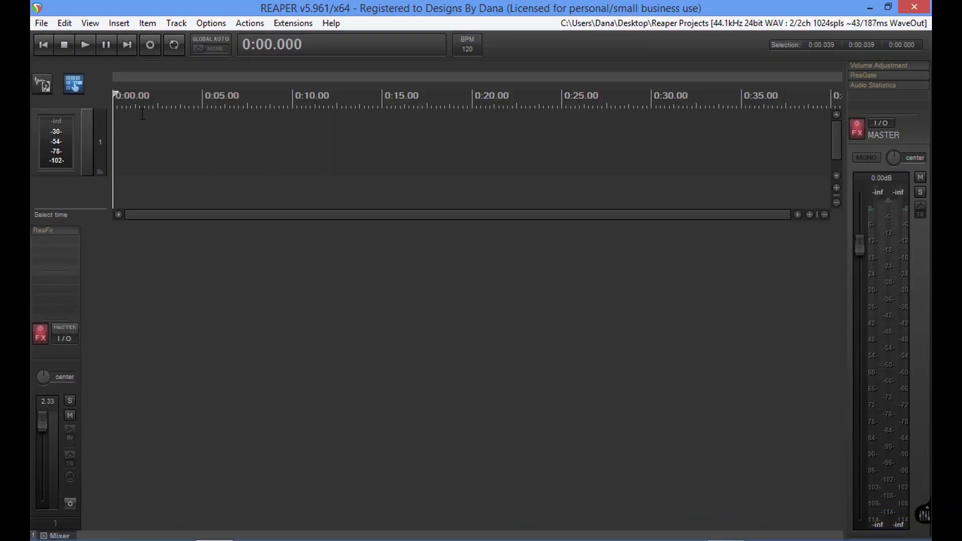
{"action": "left_click", "coordinate": [43, 23]}
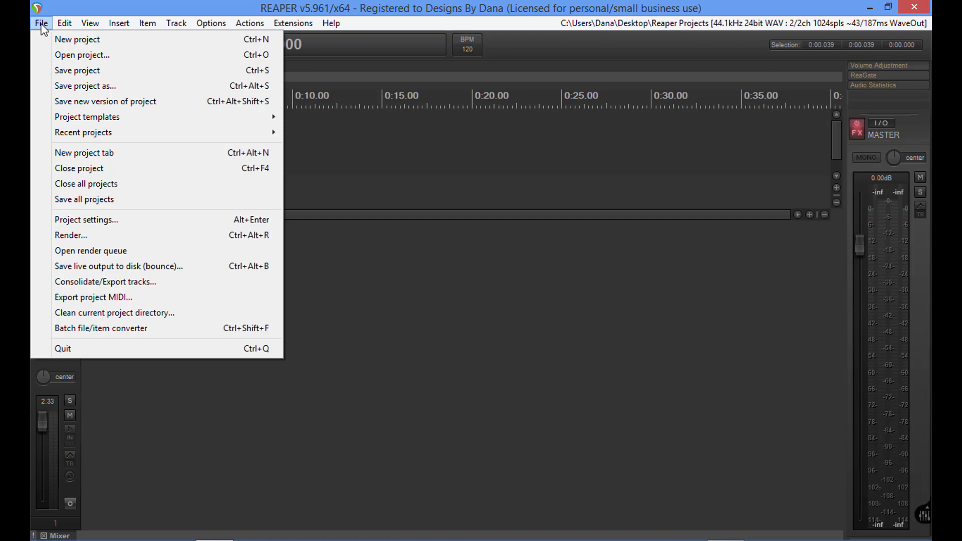
{"action": "left_click", "coordinate": [66, 221]}
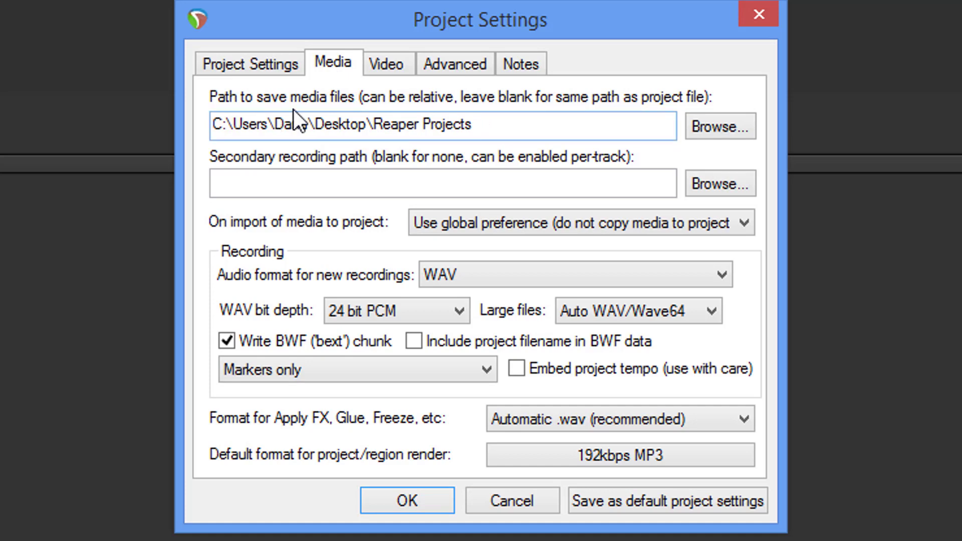
{"action": "left_click", "coordinate": [712, 127]}
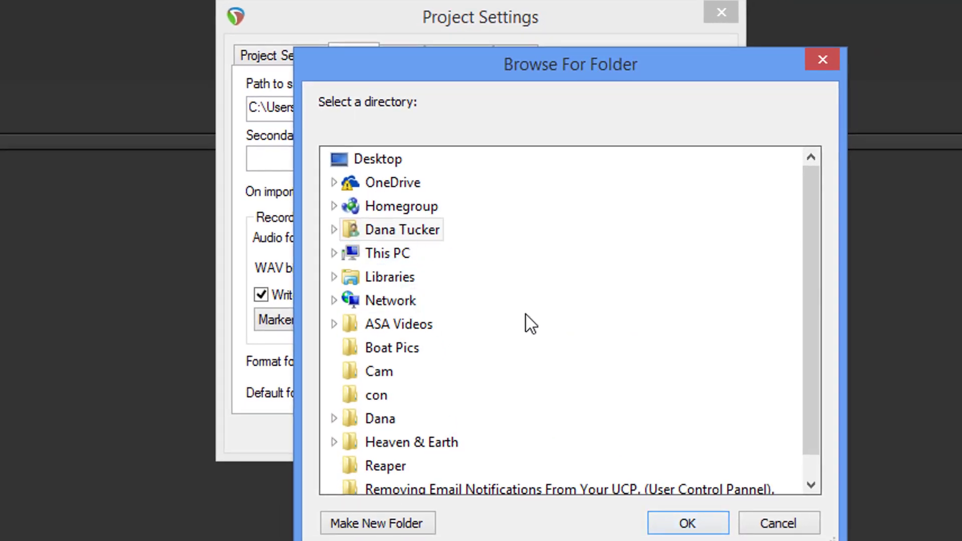
{"action": "left_click", "coordinate": [398, 468]}
{"action": "left_click", "coordinate": [671, 526]}
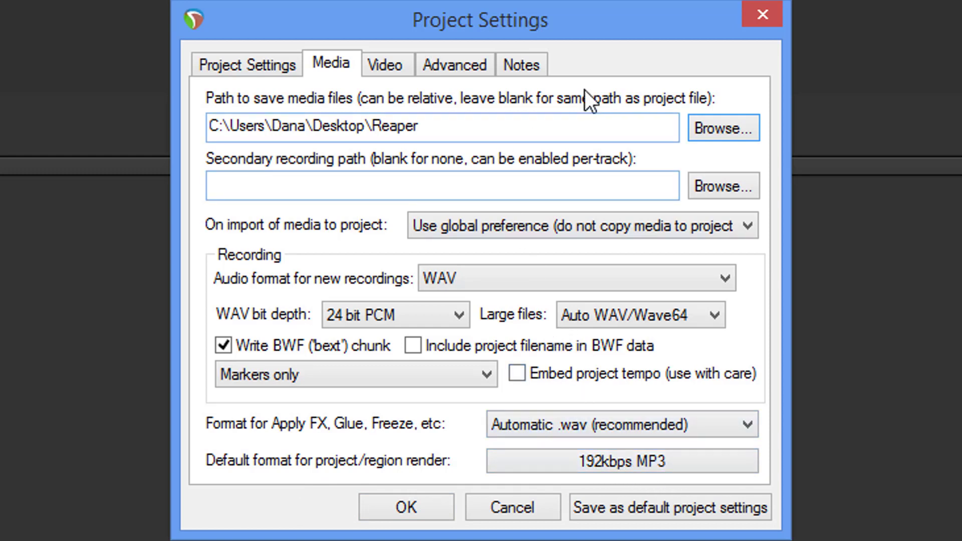
{"action": "left_click", "coordinate": [407, 510]}
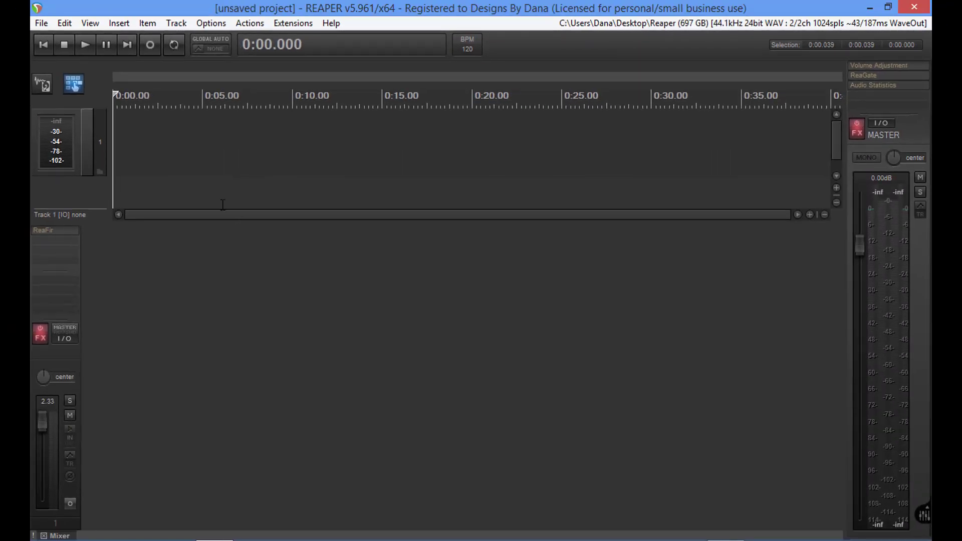
- Save the project as video in the desktop's Reaper folder, with a subdirectory created for the project
{"action": "left_click", "coordinate": [41, 23]}
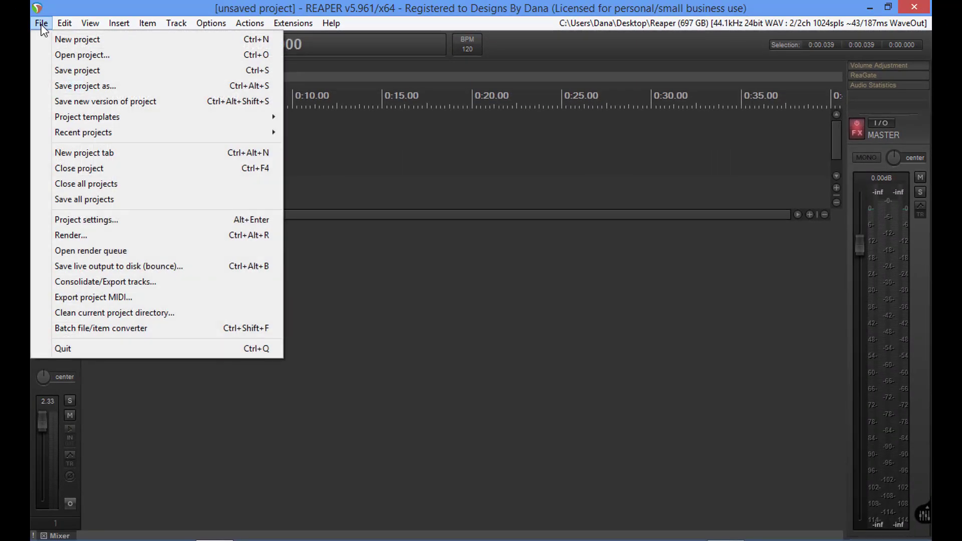
{"action": "left_click", "coordinate": [59, 74]}
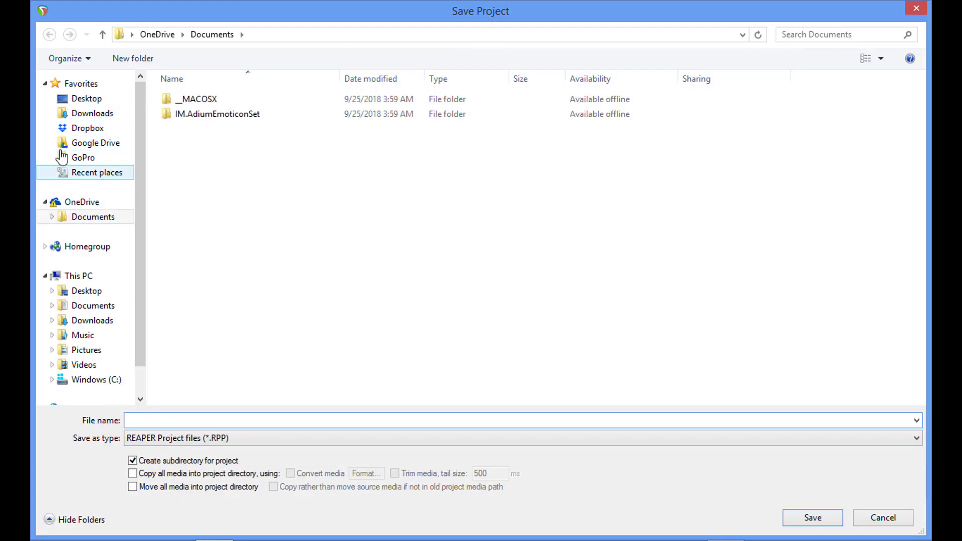
{"action": "left_click", "coordinate": [79, 101]}
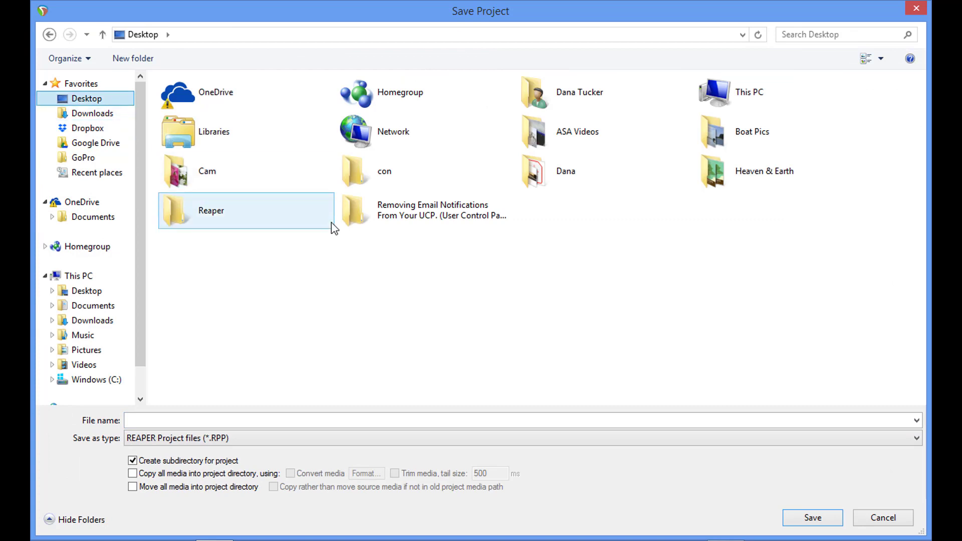
{"action": "double_click", "coordinate": [281, 223]}
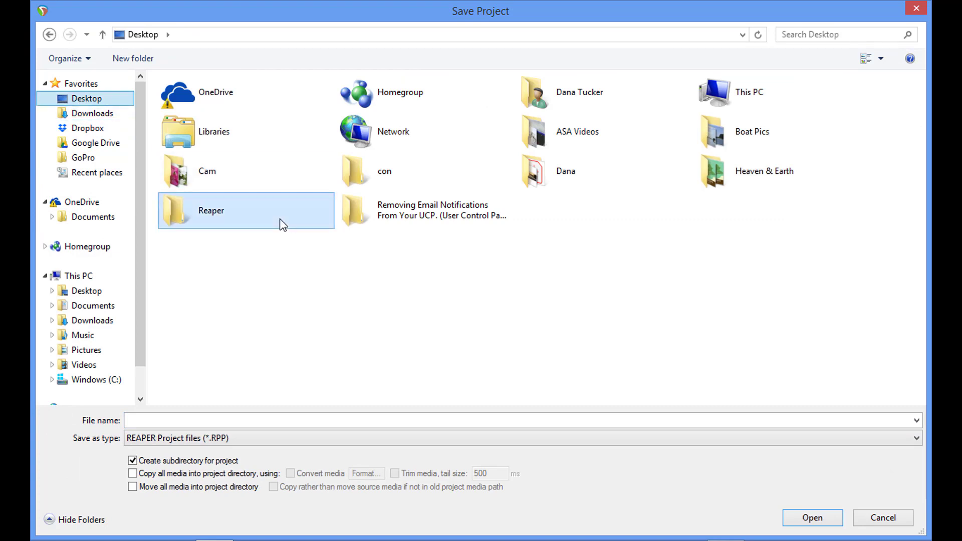
{"action": "left_click", "coordinate": [208, 422]}
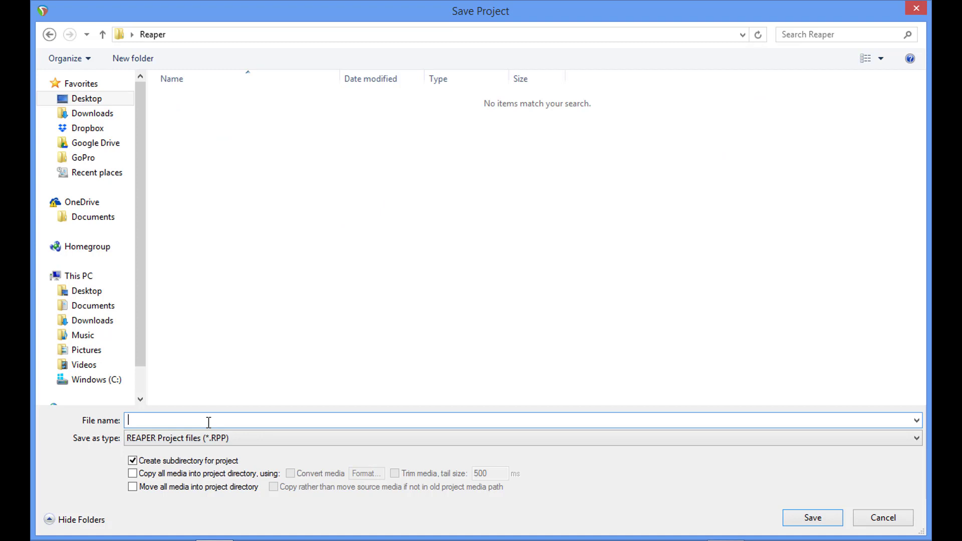
{"action": "type", "text": "video"}
{"action": "left_click", "coordinate": [808, 520]}
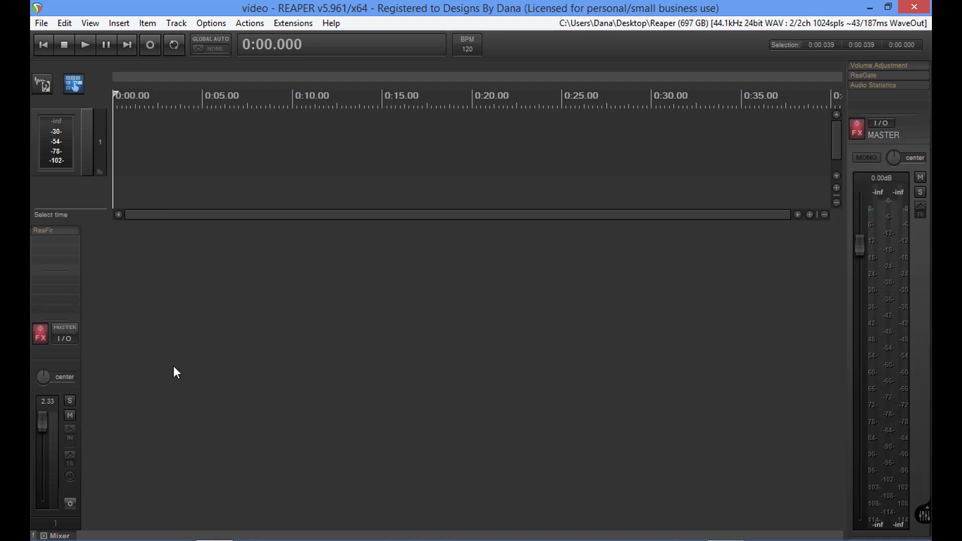
- Arm track 1 with its volume reset to 0 dB and record about 14 seconds of audio
{"action": "left_click", "coordinate": [71, 505]}
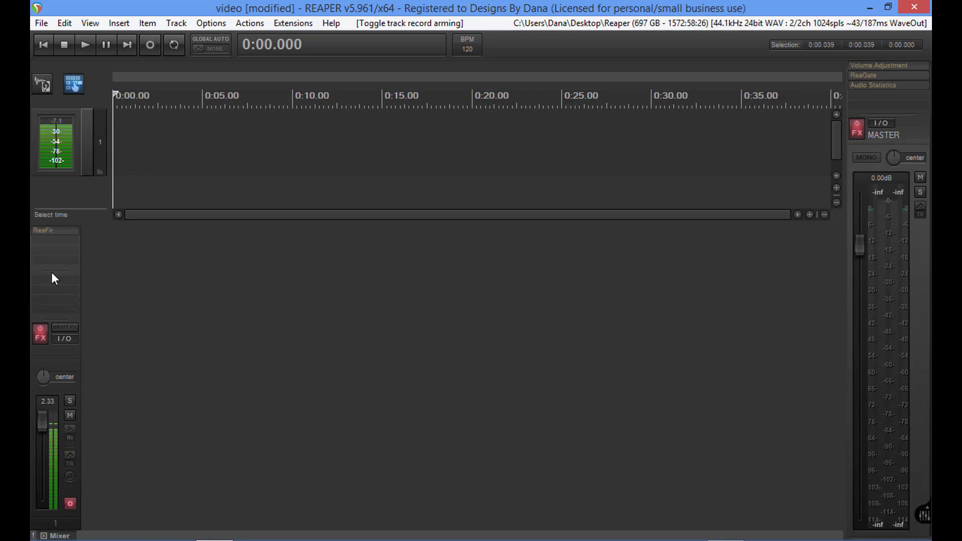
{"action": "double_click", "coordinate": [42, 425]}
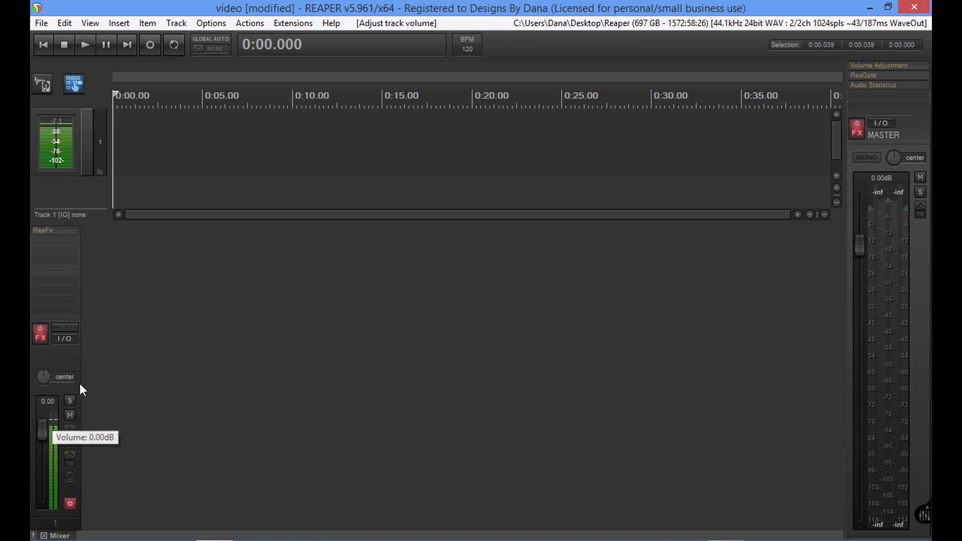
{"action": "left_click", "coordinate": [150, 45]}
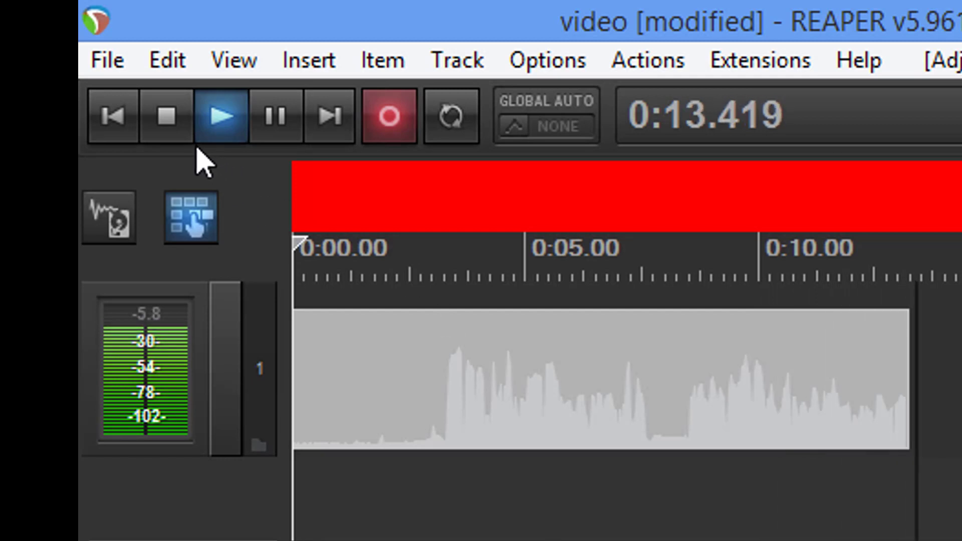
{"action": "left_click", "coordinate": [168, 126]}
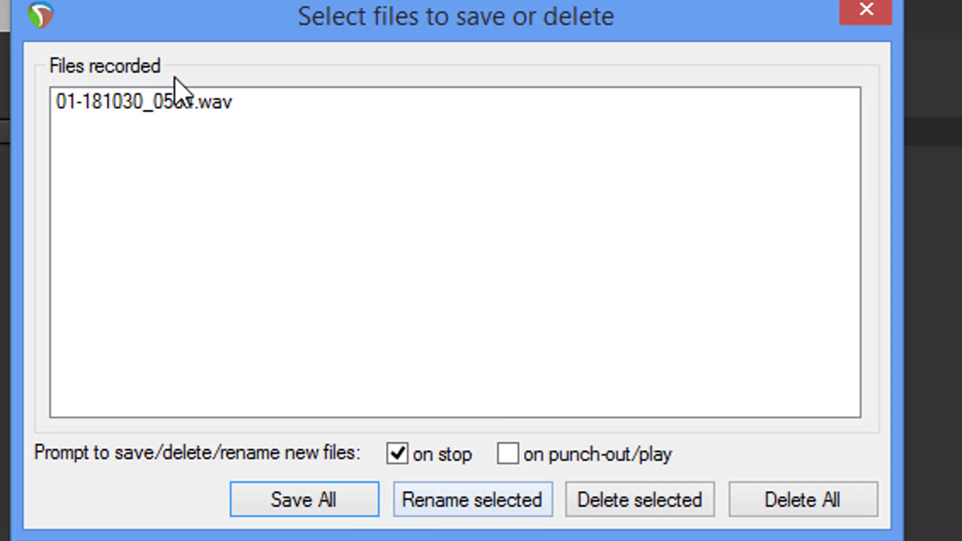
- Rename the recorded WAV file to video, save it, and disarm track 1
{"action": "left_click", "coordinate": [171, 103]}
{"action": "left_click", "coordinate": [489, 505]}
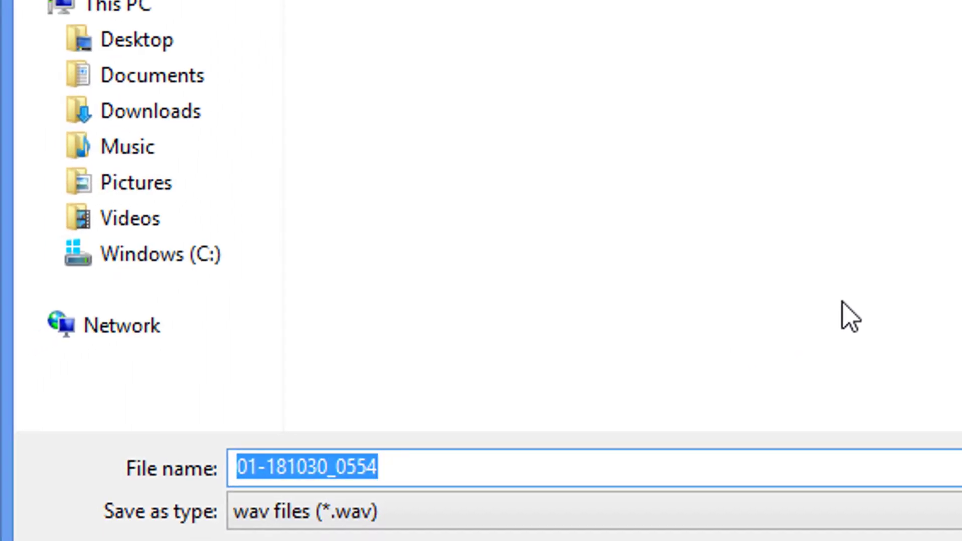
{"action": "type", "text": "vid"}
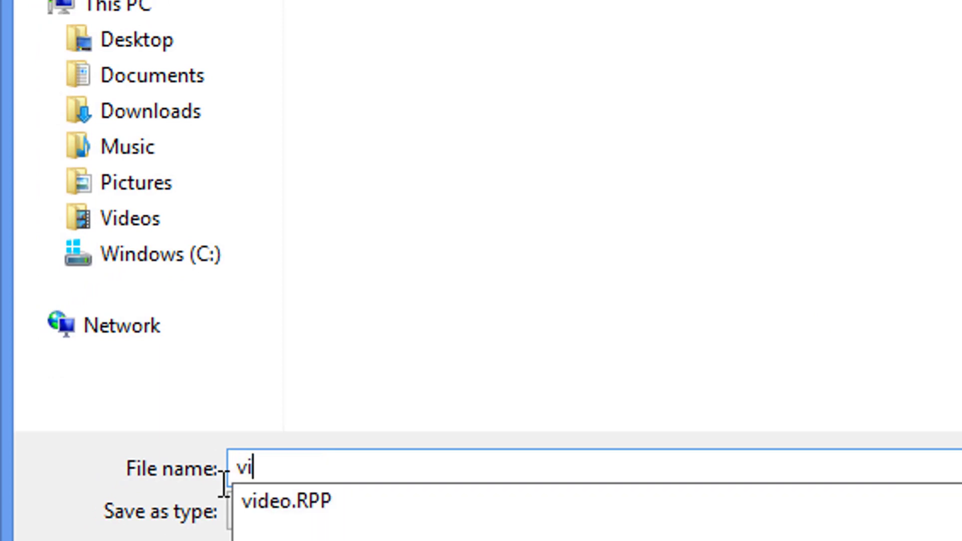
{"action": "type", "text": "eo"}
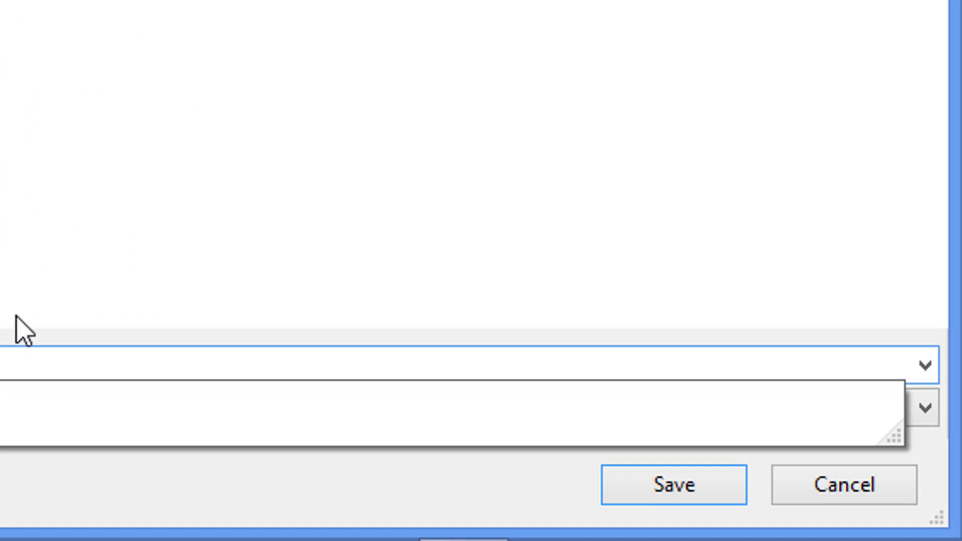
{"action": "left_click", "coordinate": [676, 486]}
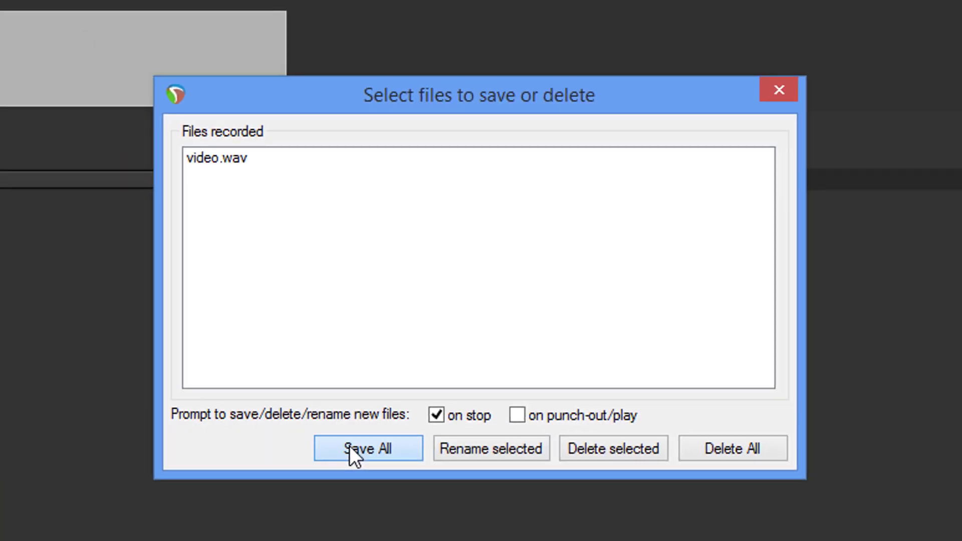
{"action": "left_click", "coordinate": [324, 484]}
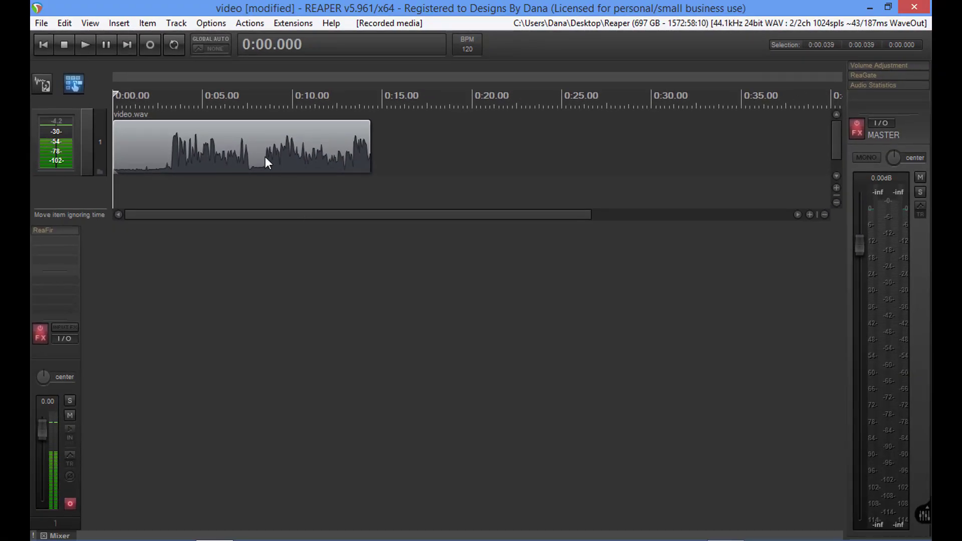
{"action": "left_click", "coordinate": [74, 504]}
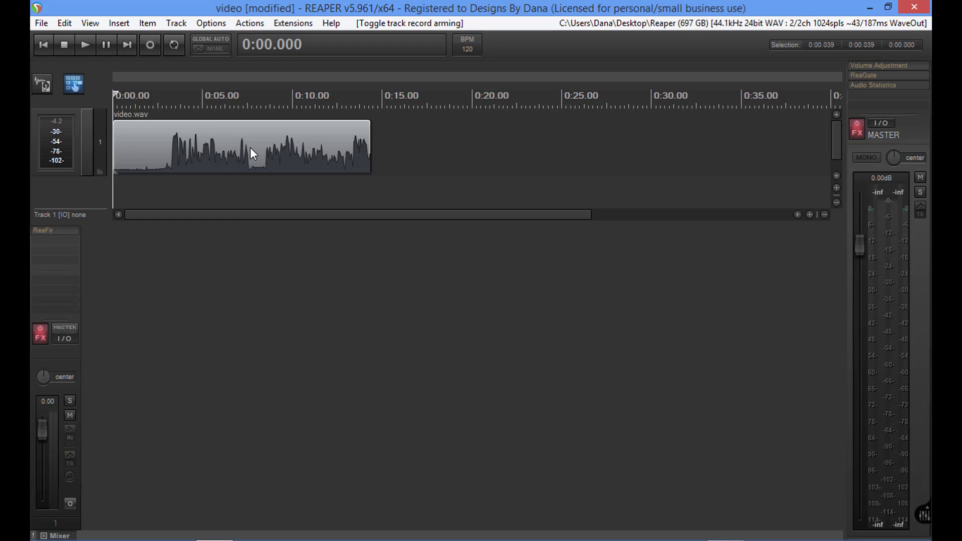
- Minimize REAPER and examine the project, audio and peaks files in the Reaper folder's video subfolder
{"action": "left_click", "coordinate": [872, 7]}
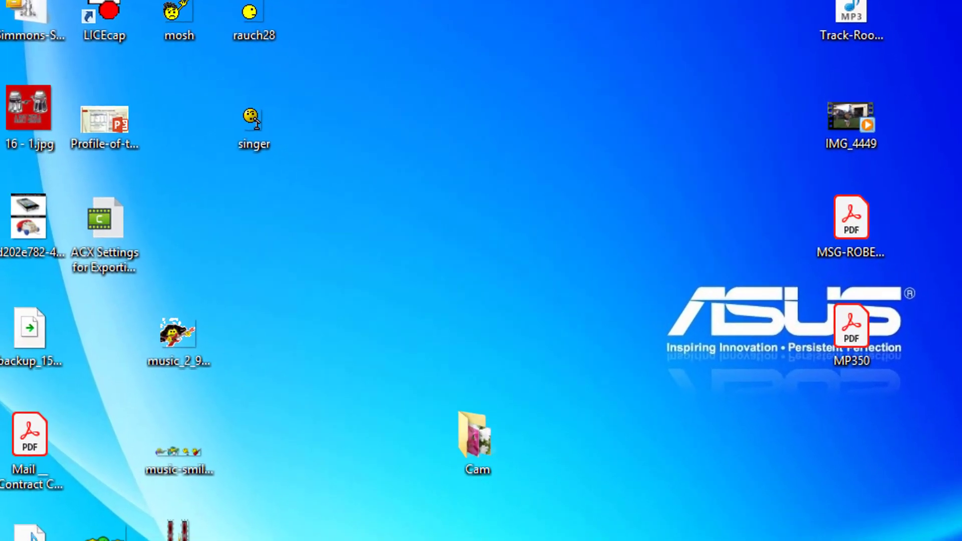
{"action": "double_click", "coordinate": [78, 26]}
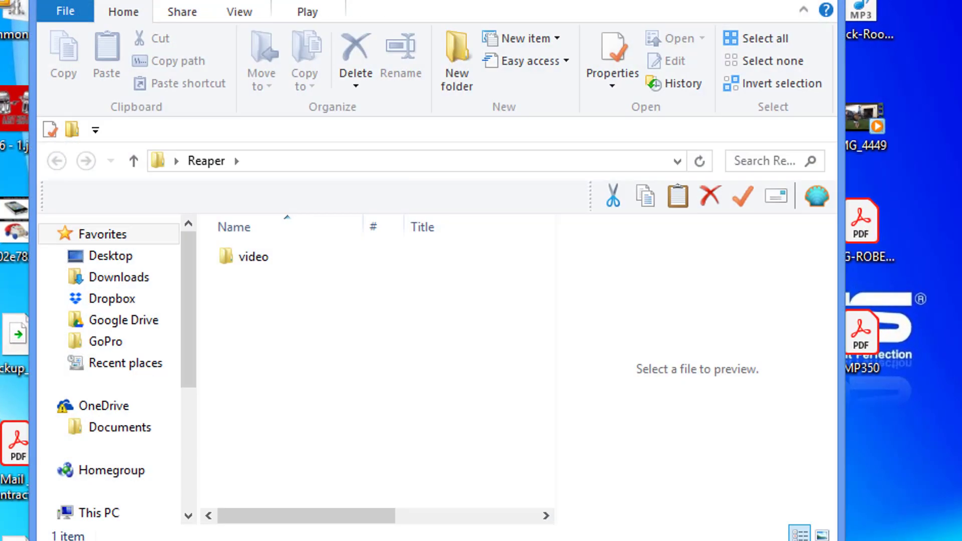
{"action": "double_click", "coordinate": [263, 263]}
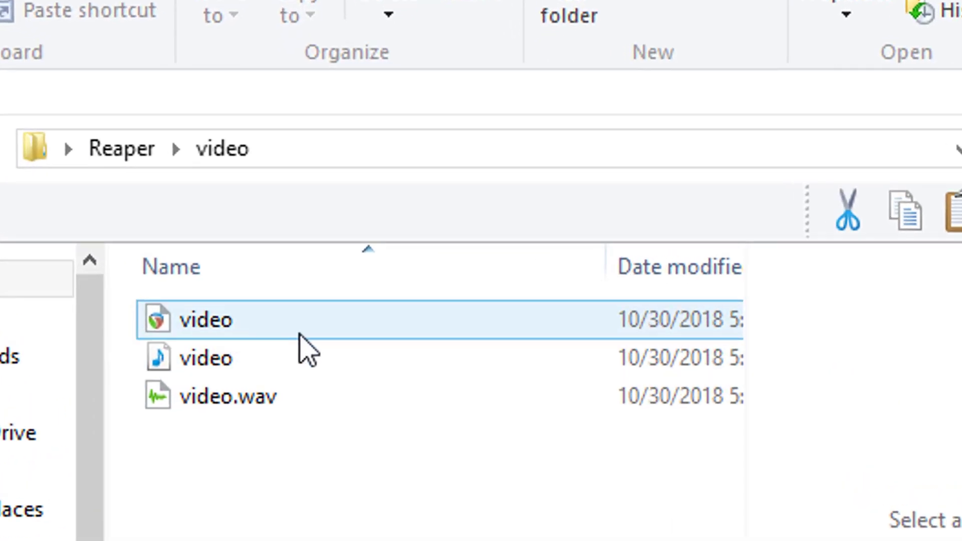
{"action": "left_click", "coordinate": [281, 358]}
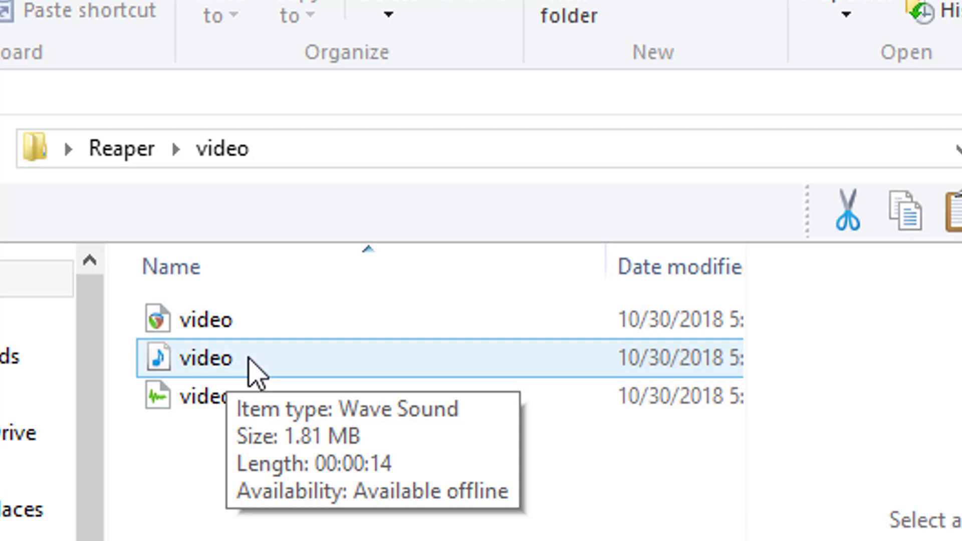
{"action": "left_click", "coordinate": [290, 397]}
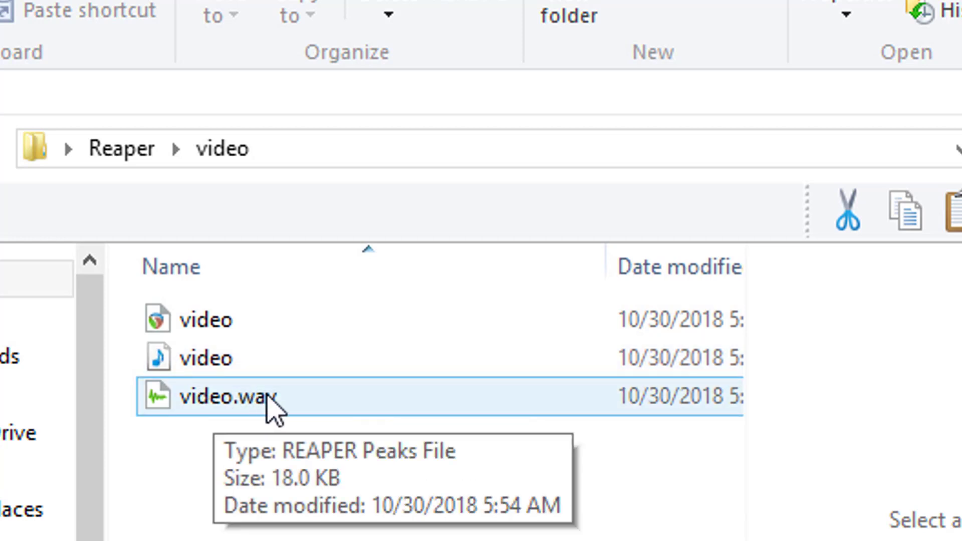
{"action": "left_click", "coordinate": [274, 349]}
{"action": "left_click", "coordinate": [273, 337]}
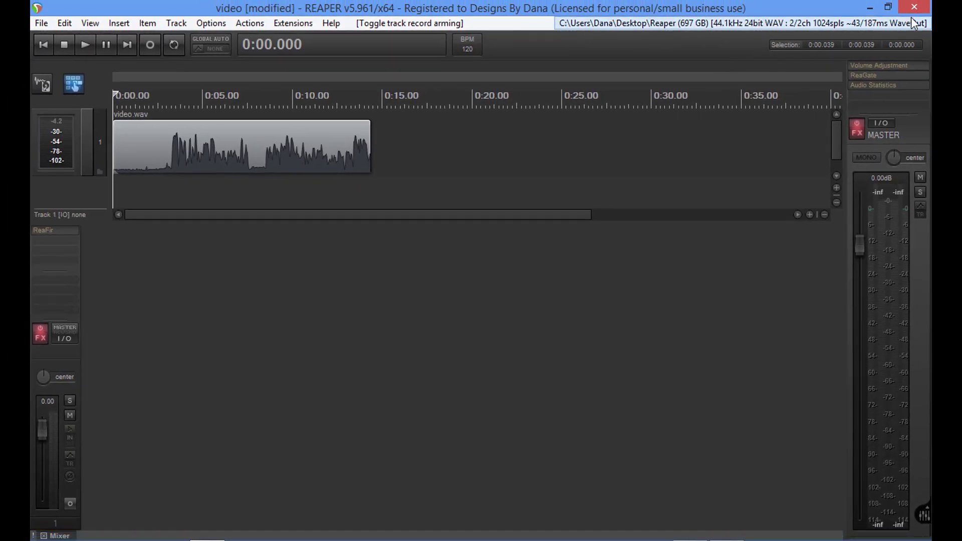
- Close REAPER while saving the video project, and check the backup and audio files in the video folder
{"action": "left_click", "coordinate": [914, 7]}
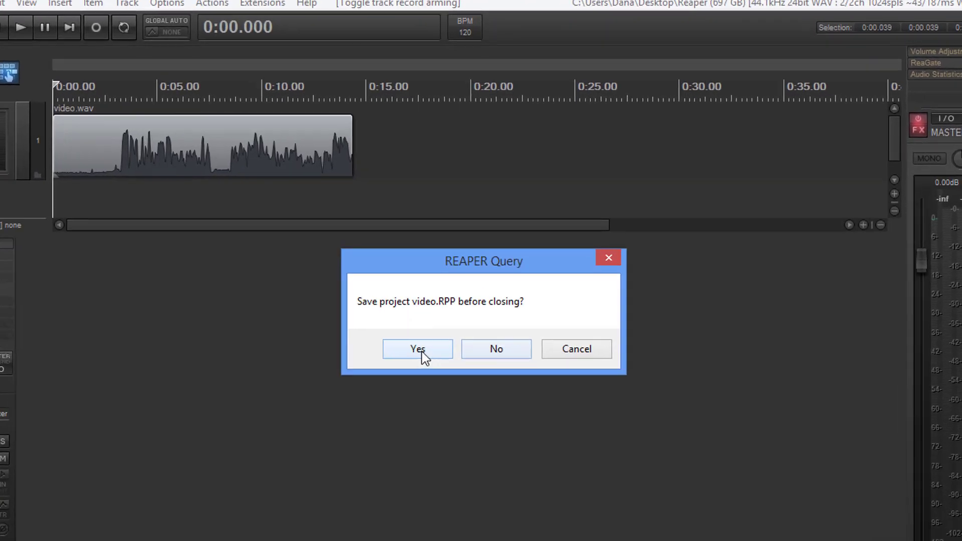
{"action": "left_click", "coordinate": [426, 322]}
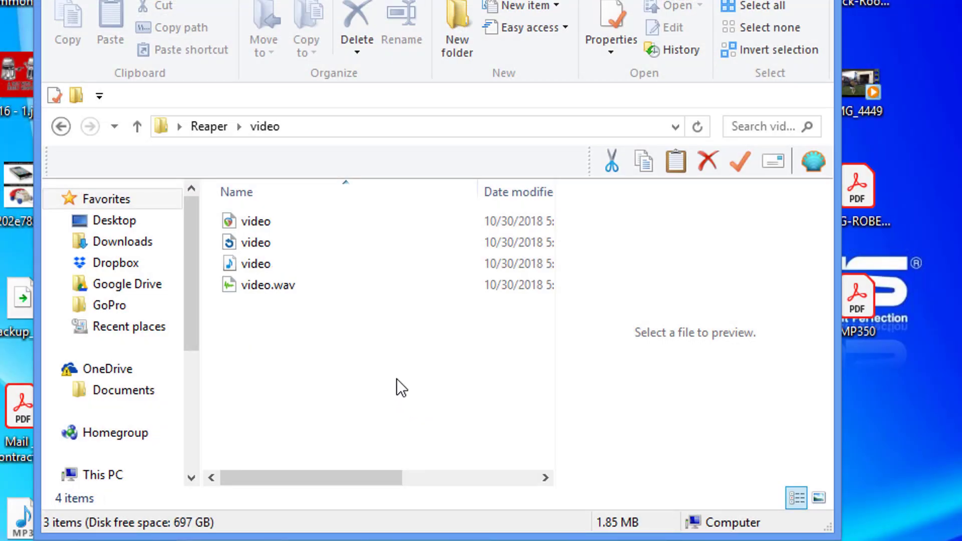
{"action": "left_click", "coordinate": [239, 243]}
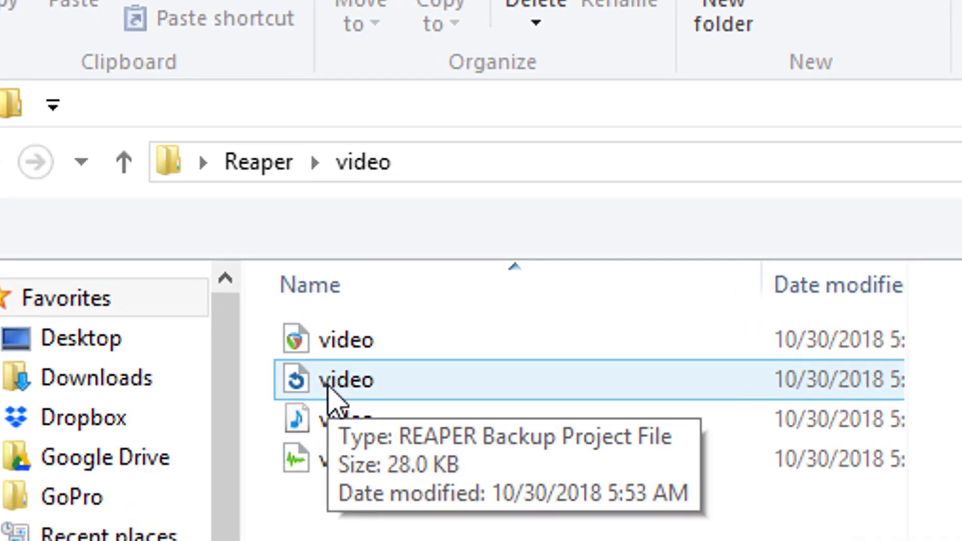
{"action": "left_click", "coordinate": [378, 410]}
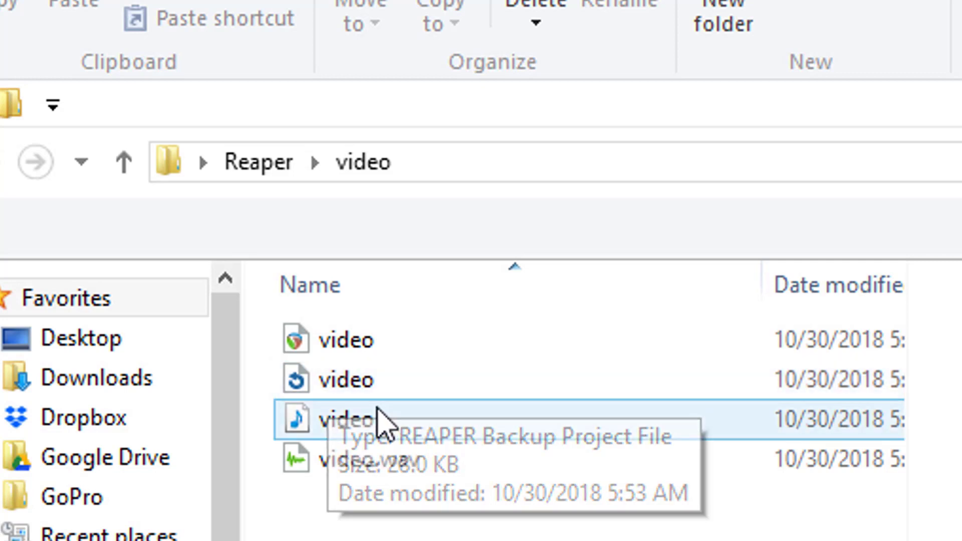
- Open the REAPER project file video from its folder, and start a new project
{"action": "left_click", "coordinate": [381, 347]}
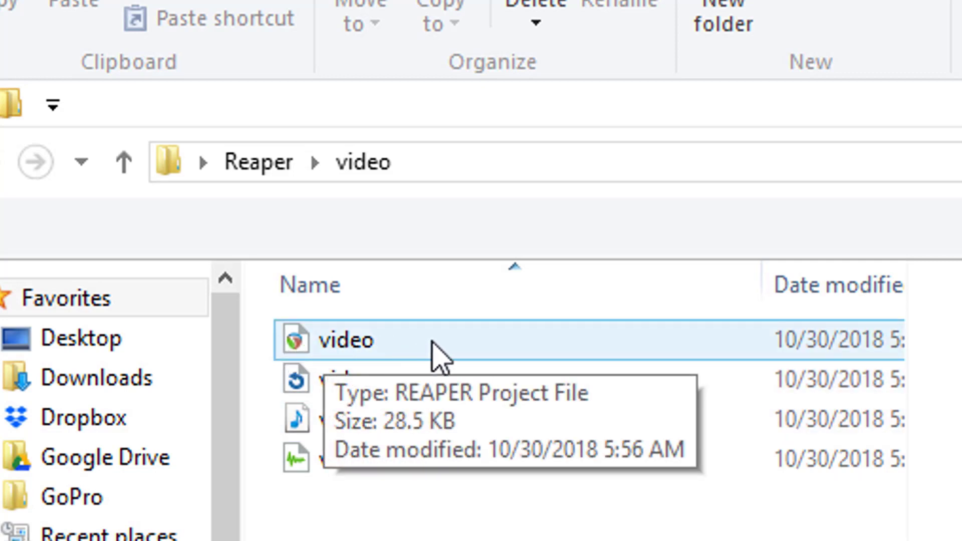
{"action": "double_click", "coordinate": [432, 342]}
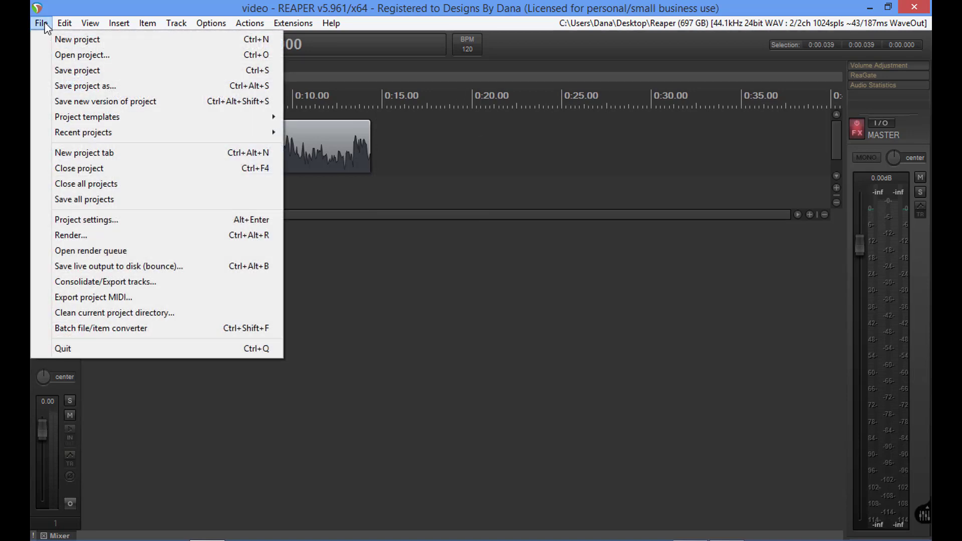
{"action": "left_click", "coordinate": [42, 23]}
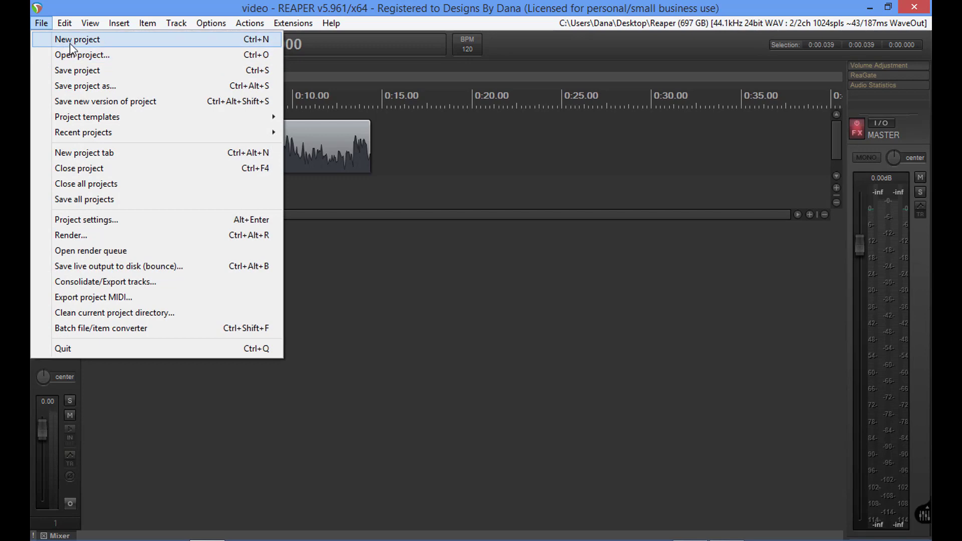
{"action": "left_click", "coordinate": [70, 42]}
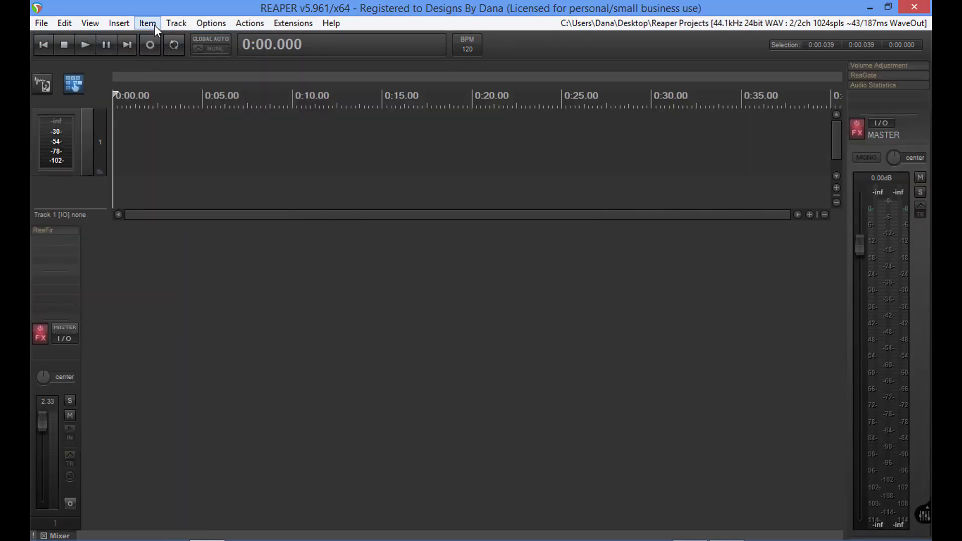
- Insert the video WAV file from the Reaper folder's video subfolder as a media file on track 1
{"action": "left_click", "coordinate": [126, 24]}
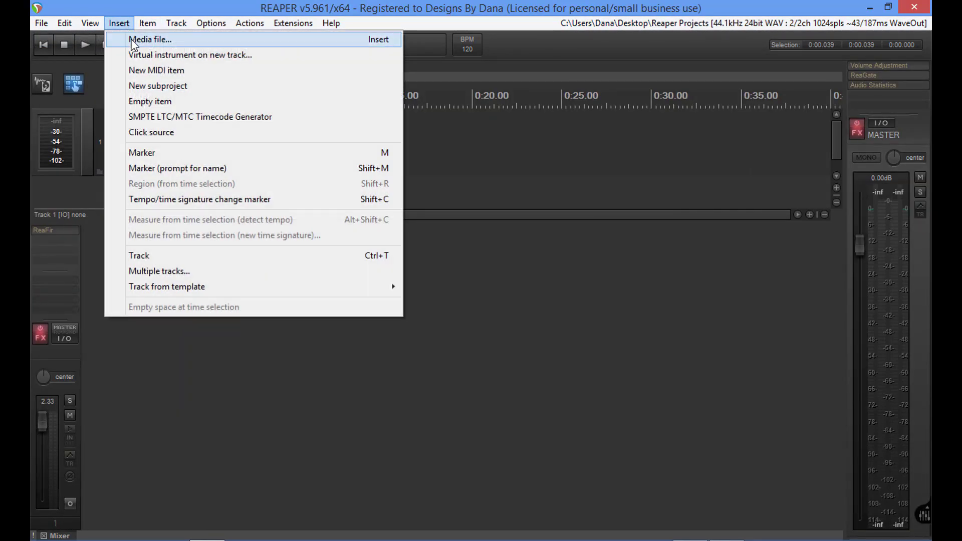
{"action": "left_click", "coordinate": [131, 39]}
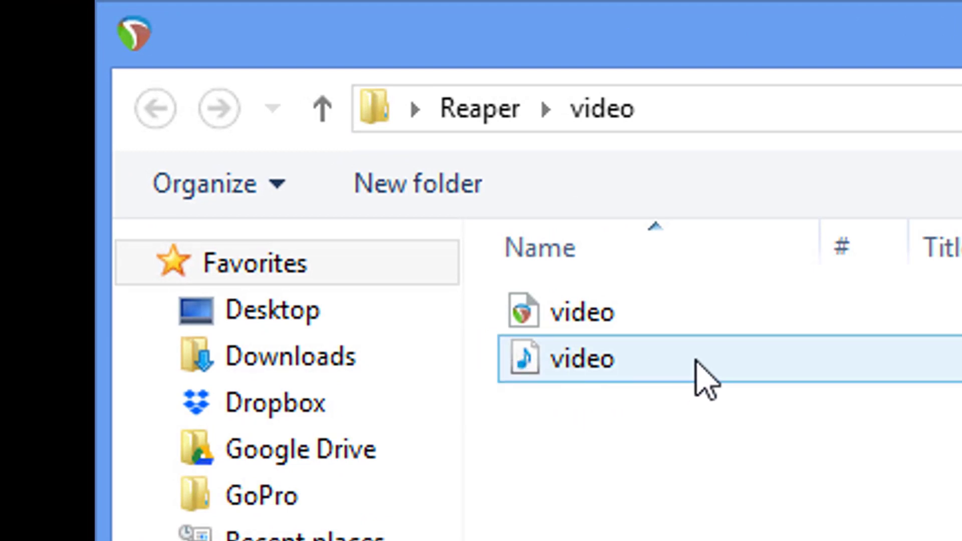
{"action": "double_click", "coordinate": [707, 382]}
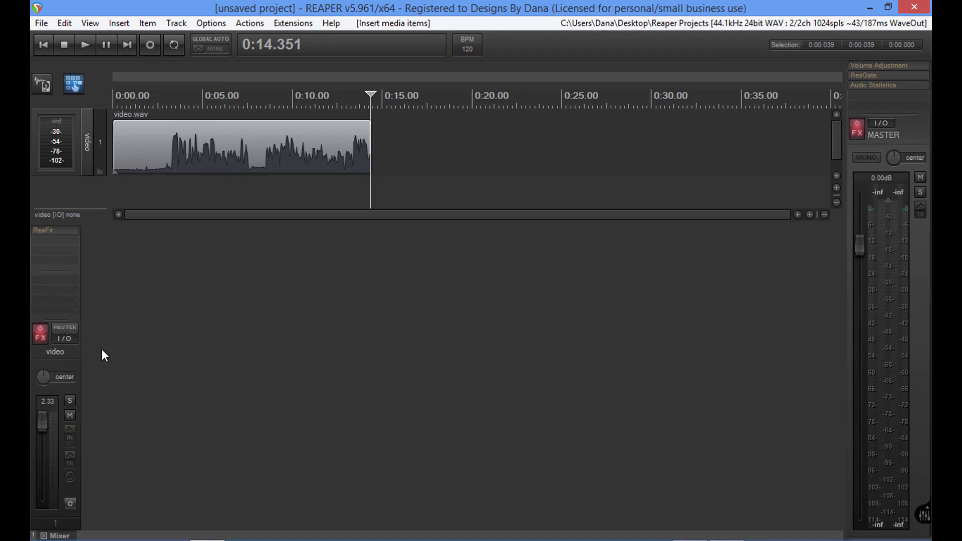
- Remove the video track, and place the video WAV file from its open folder window directly into the empty project
{"action": "right_click", "coordinate": [64, 368]}
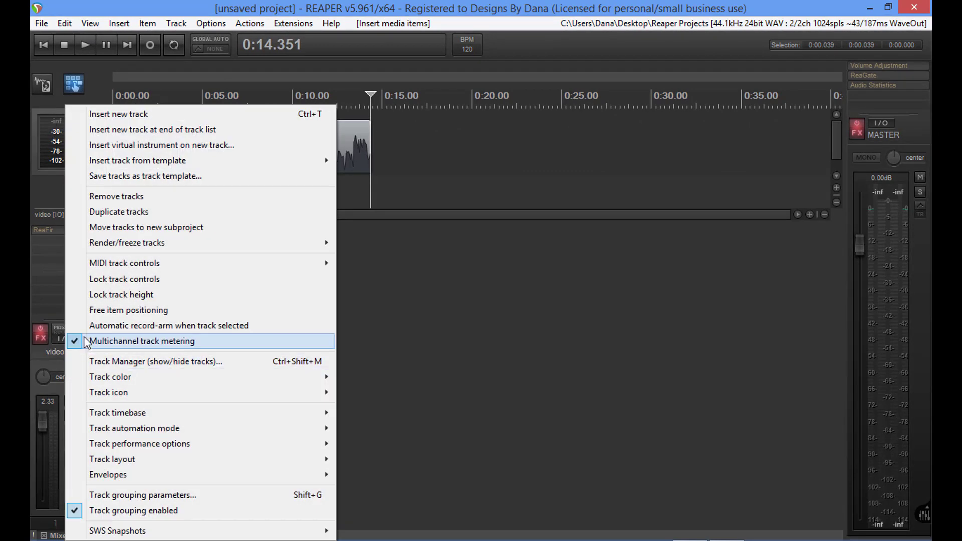
{"action": "left_click", "coordinate": [125, 197]}
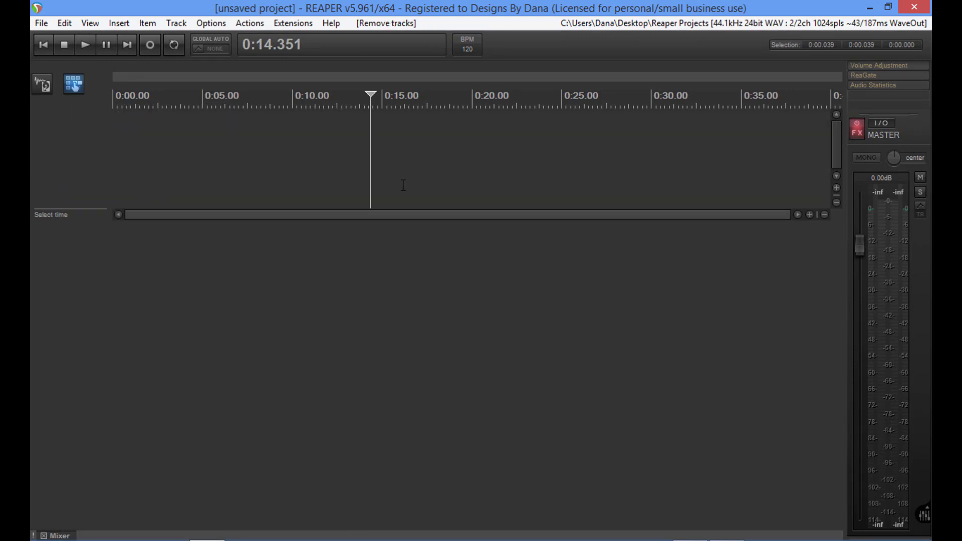
{"action": "left_click", "coordinate": [888, 7]}
{"action": "left_click", "coordinate": [193, 10]}
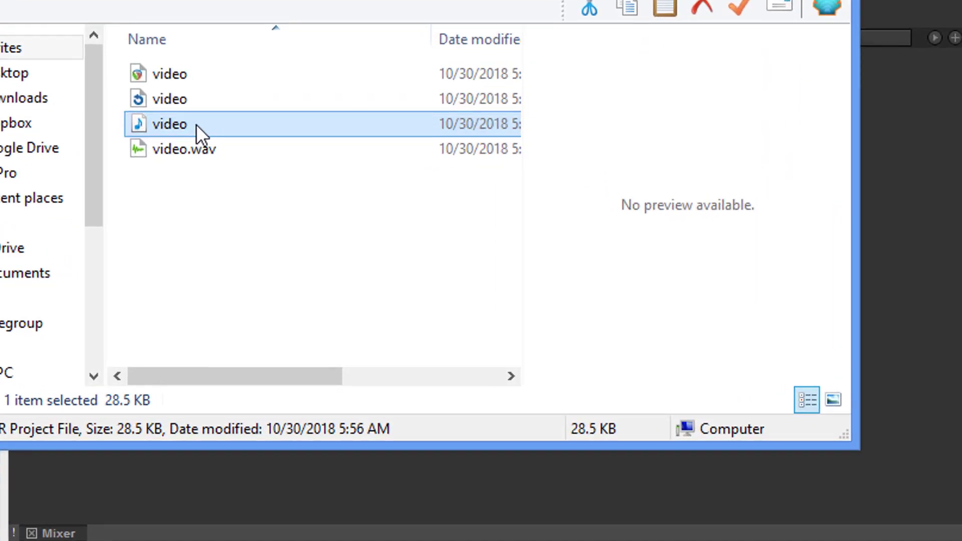
{"action": "left_click", "coordinate": [340, 234]}
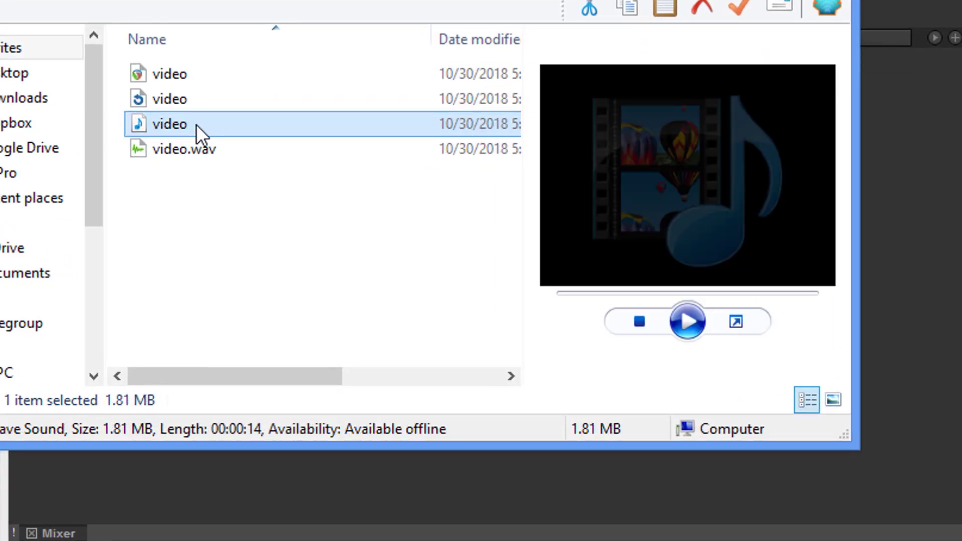
{"action": "left_click_drag", "start_coordinate": [196, 125], "coordinate": [350, 504]}
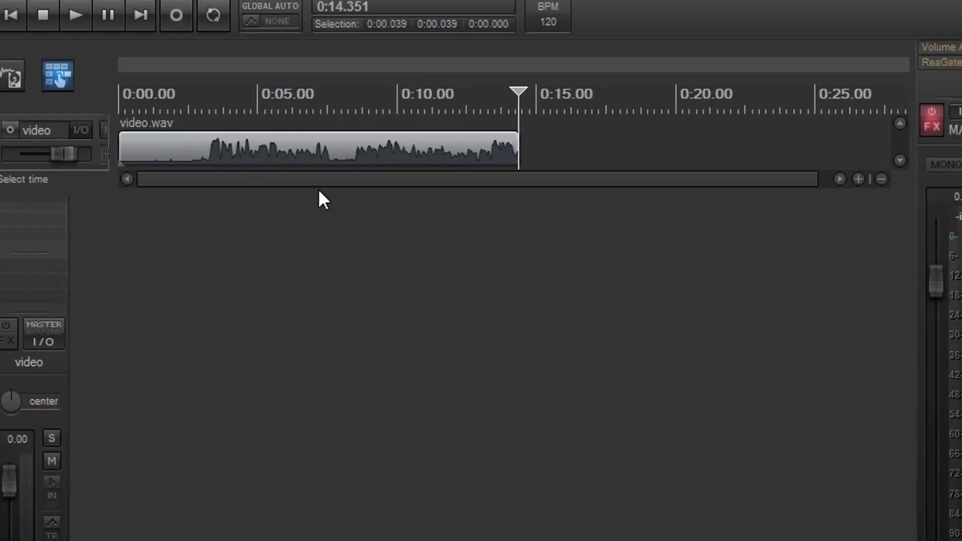
{"action": "left_click_drag", "start_coordinate": [318, 192], "coordinate": [306, 329]}
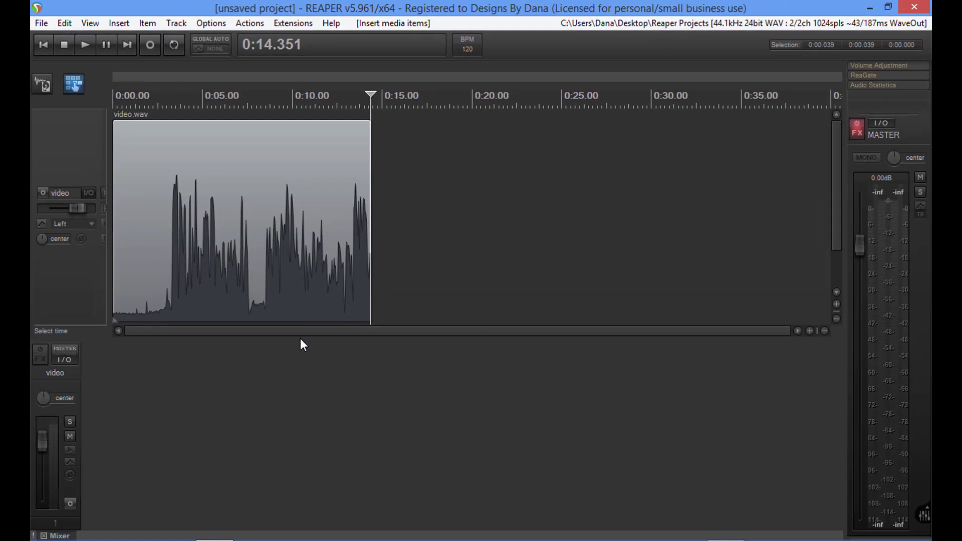
{"action": "left_click_drag", "start_coordinate": [301, 340], "coordinate": [309, 220]}
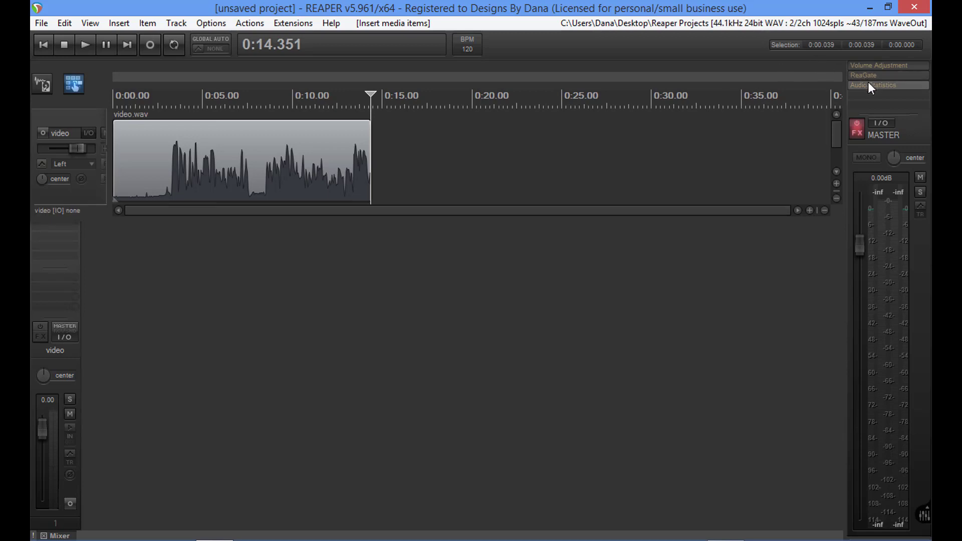
- Enable the master track's FX and its Audio Statistics effect, and check the recording's RMS total loudness and peak values
{"action": "left_click", "coordinate": [860, 127]}
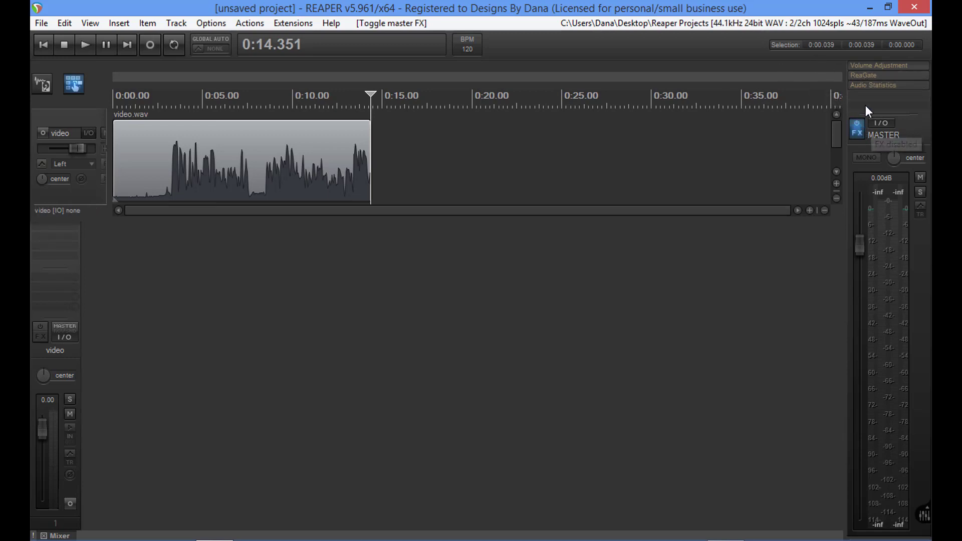
{"action": "left_click", "coordinate": [871, 87]}
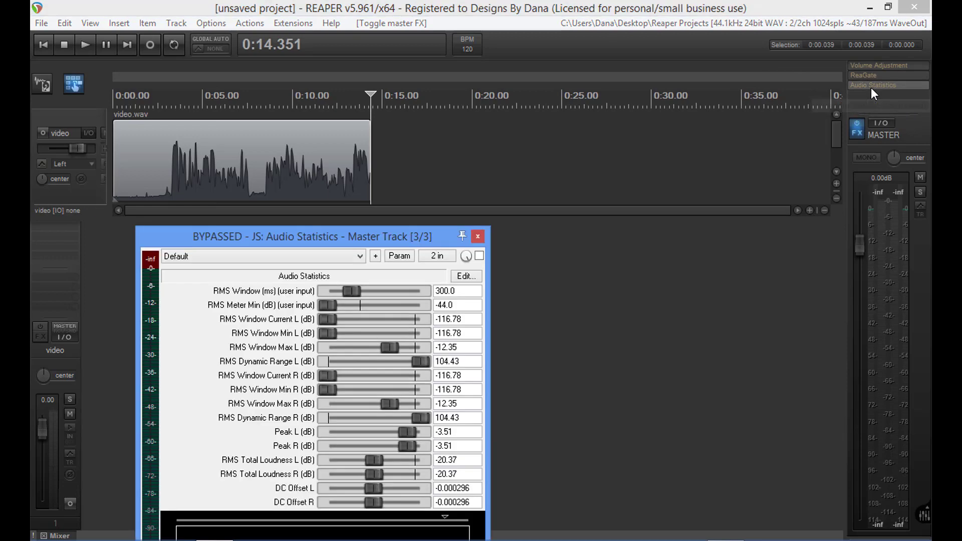
{"action": "left_click", "coordinate": [479, 257]}
{"action": "left_click_drag", "start_coordinate": [407, 237], "coordinate": [546, 215]}
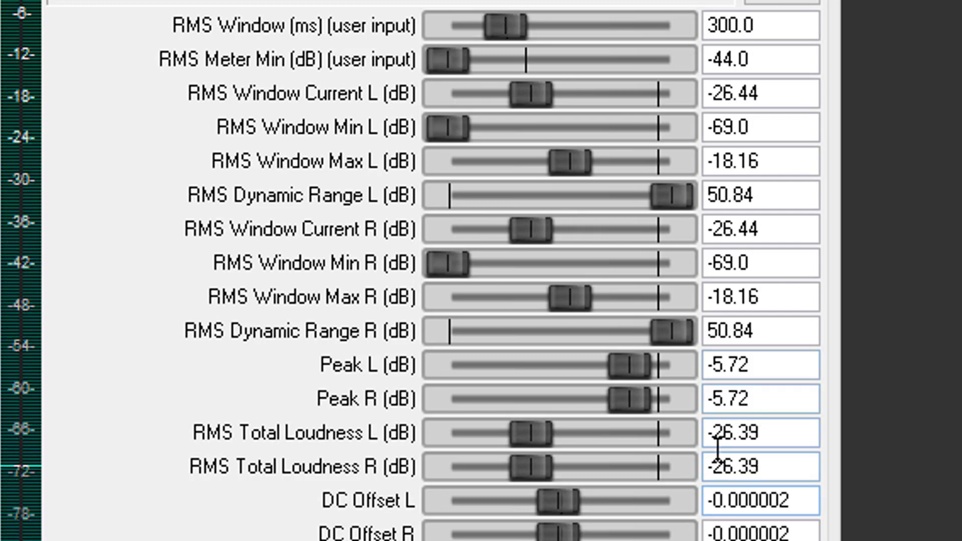
{"action": "left_click", "coordinate": [774, 432]}
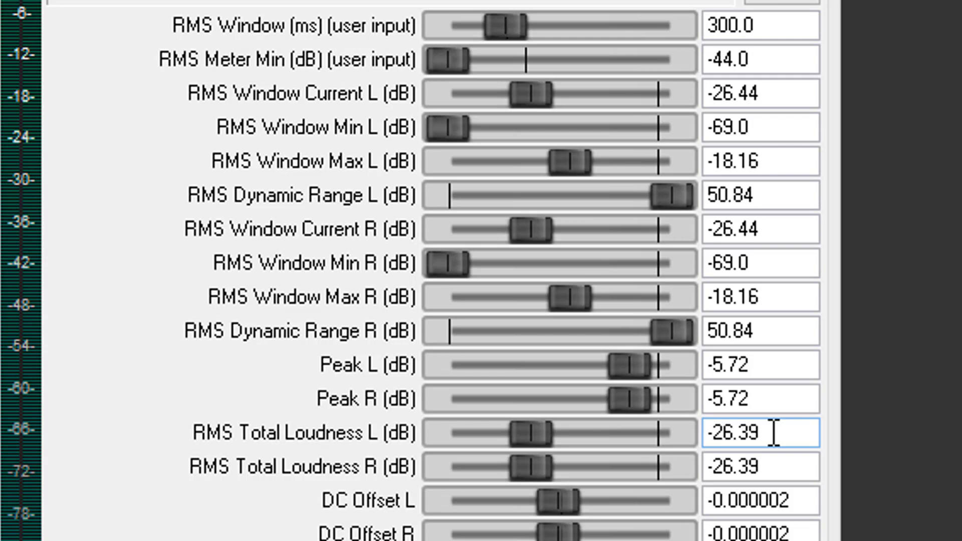
{"action": "left_click", "coordinate": [772, 357]}
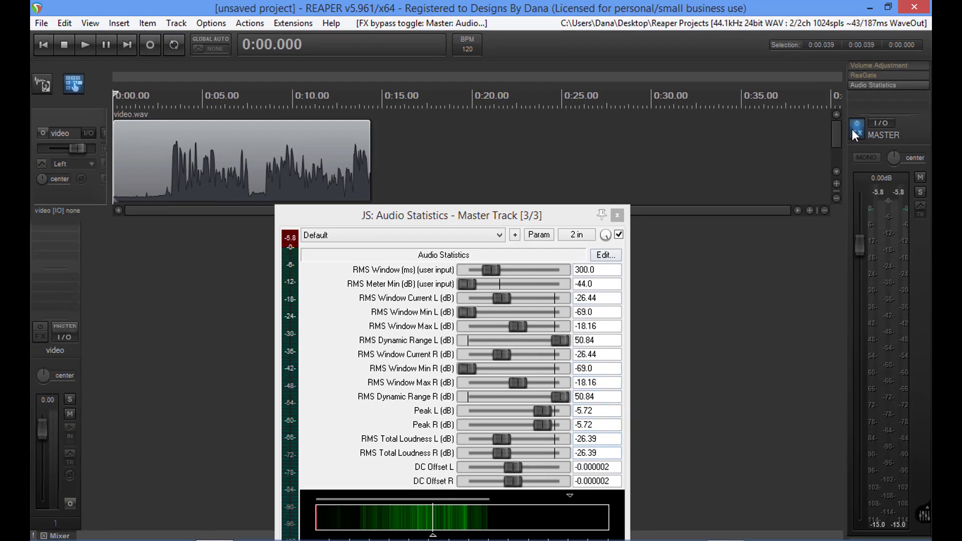
- Enable Volume Adjustment on the master track with an adjustment of 6.39 dB and a max volume of -3.5 dB
{"action": "left_click", "coordinate": [858, 65]}
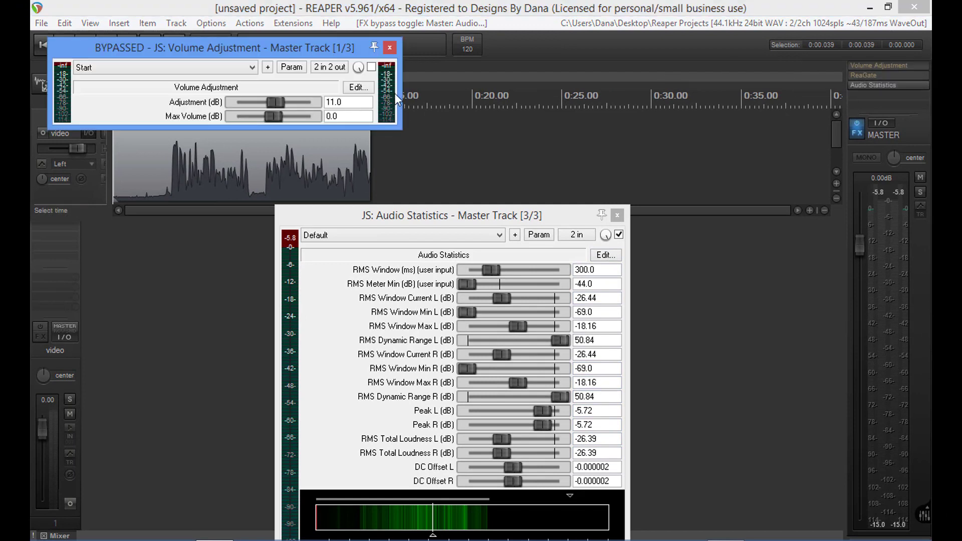
{"action": "left_click", "coordinate": [371, 67]}
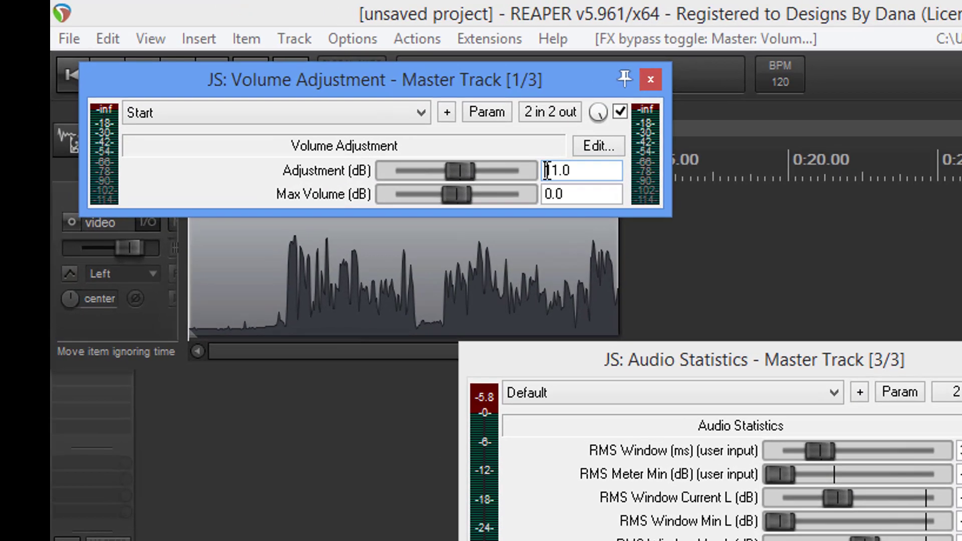
{"action": "double_click", "coordinate": [353, 103]}
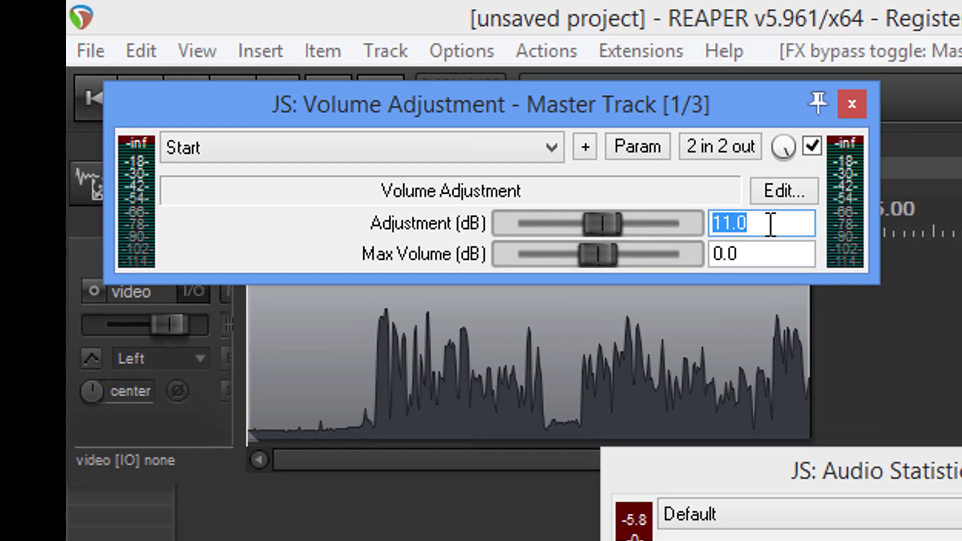
{"action": "type", "text": "6.3"}
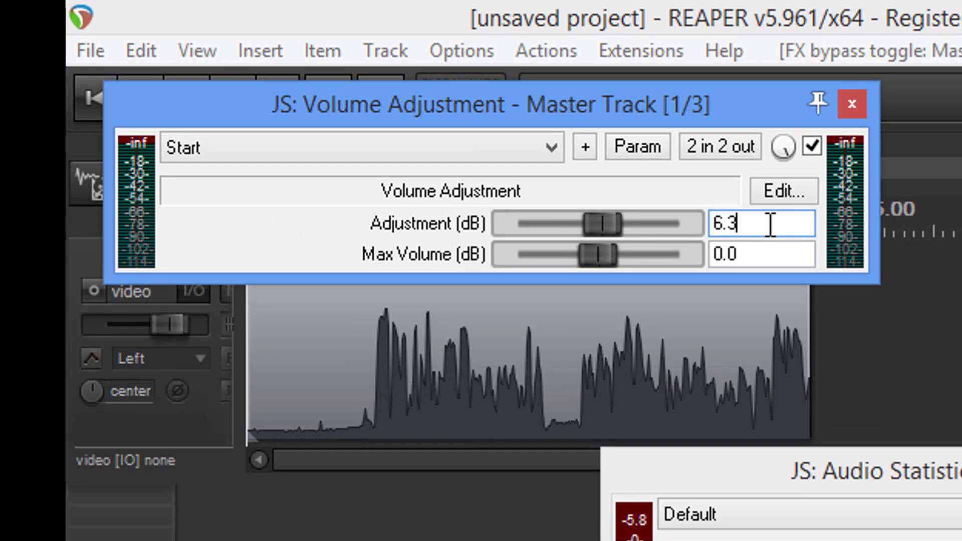
{"action": "type", "text": "9"}
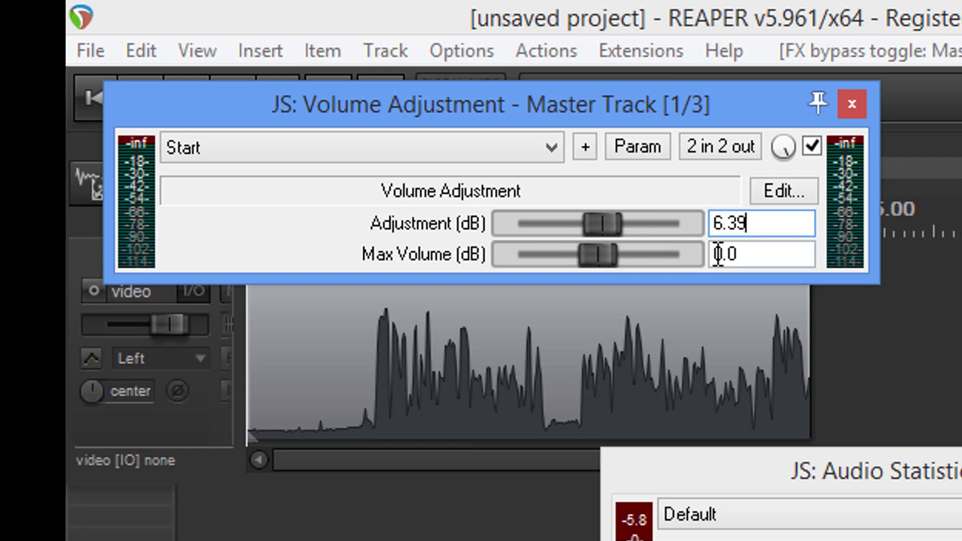
{"action": "left_click_drag", "start_coordinate": [715, 254], "coordinate": [757, 255]}
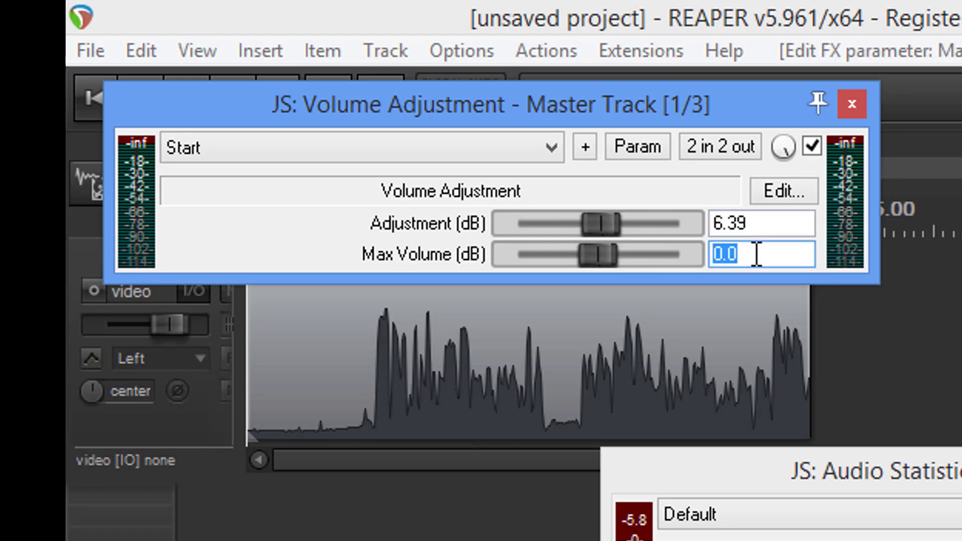
{"action": "type", "text": "-3.5"}
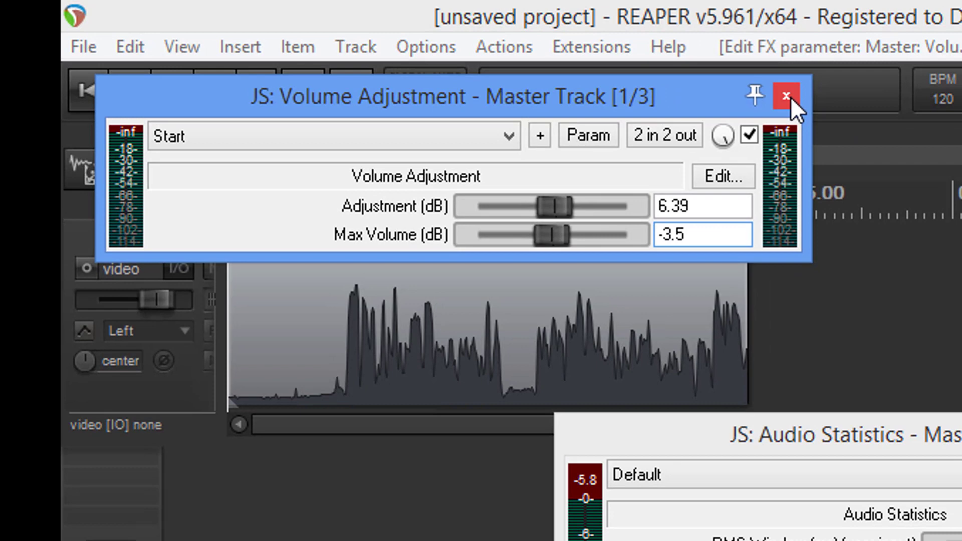
{"action": "left_click", "coordinate": [787, 96]}
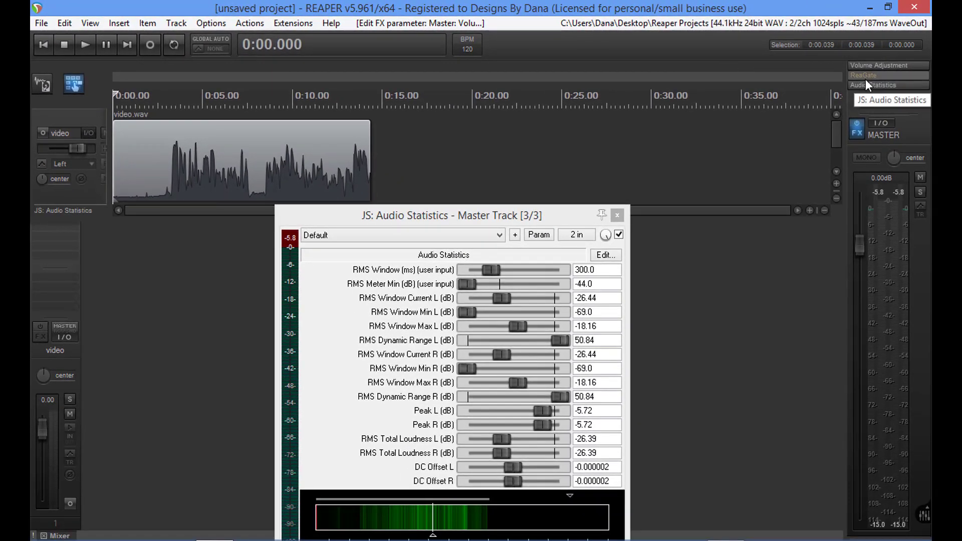
- Set the master track's ReaGate threshold to -40 dB and its wet output to +0.0, and enable the gate
{"action": "left_click", "coordinate": [866, 76]}
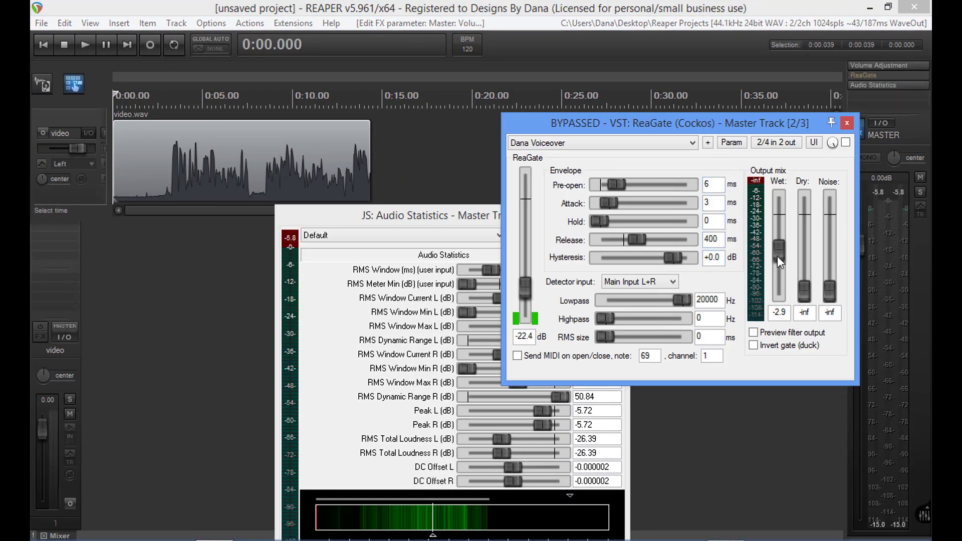
{"action": "double_click", "coordinate": [777, 257]}
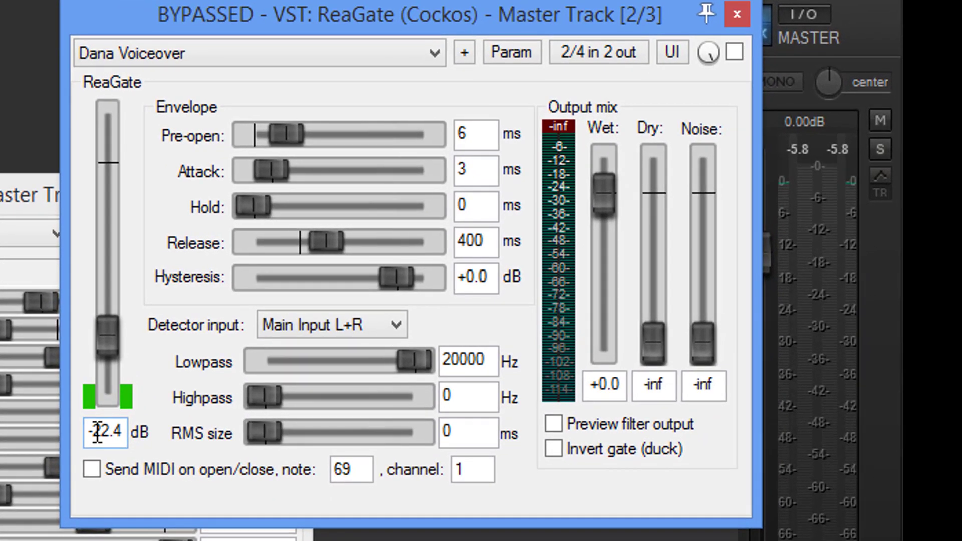
{"action": "left_click_drag", "start_coordinate": [97, 431], "coordinate": [124, 431]}
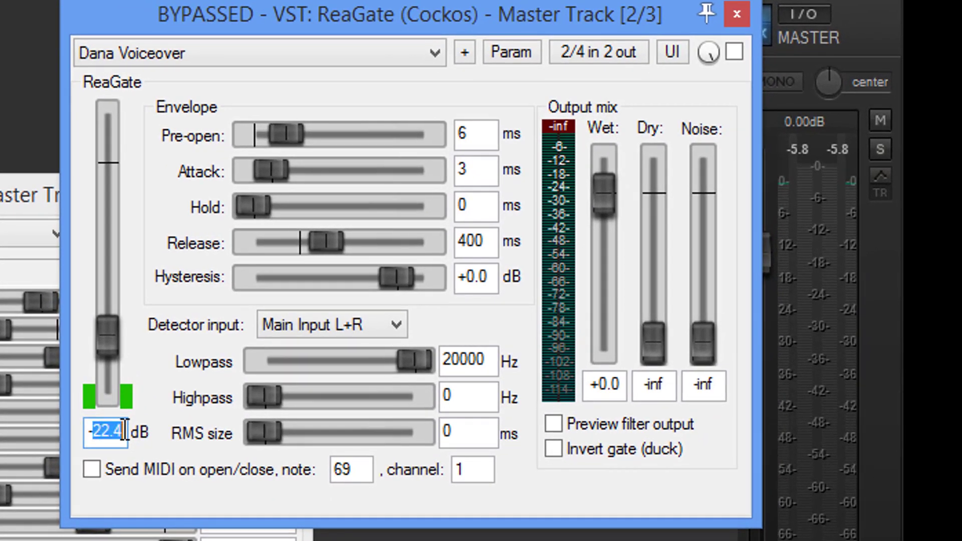
{"action": "type", "text": "40"}
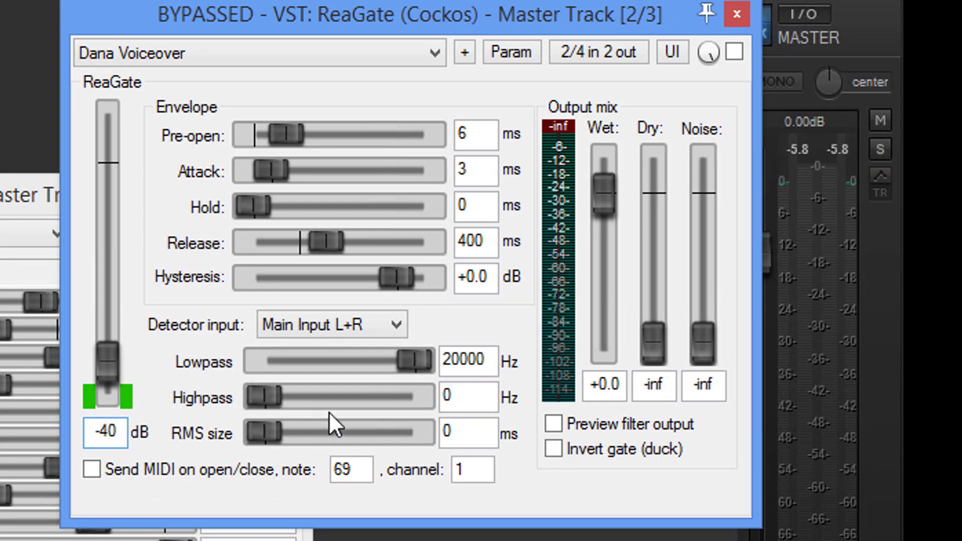
{"action": "left_click", "coordinate": [432, 507]}
{"action": "left_click", "coordinate": [735, 52]}
{"action": "left_click", "coordinate": [737, 15]}
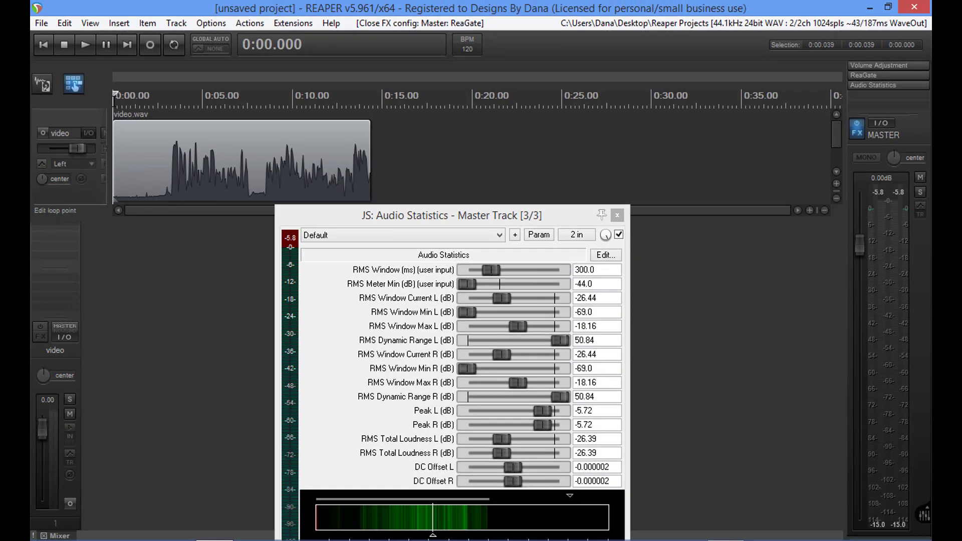
- Select about the first 2.4 seconds of the recording, and add the ReaFir effect to the video track
{"action": "left_click_drag", "start_coordinate": [115, 97], "coordinate": [157, 100]}
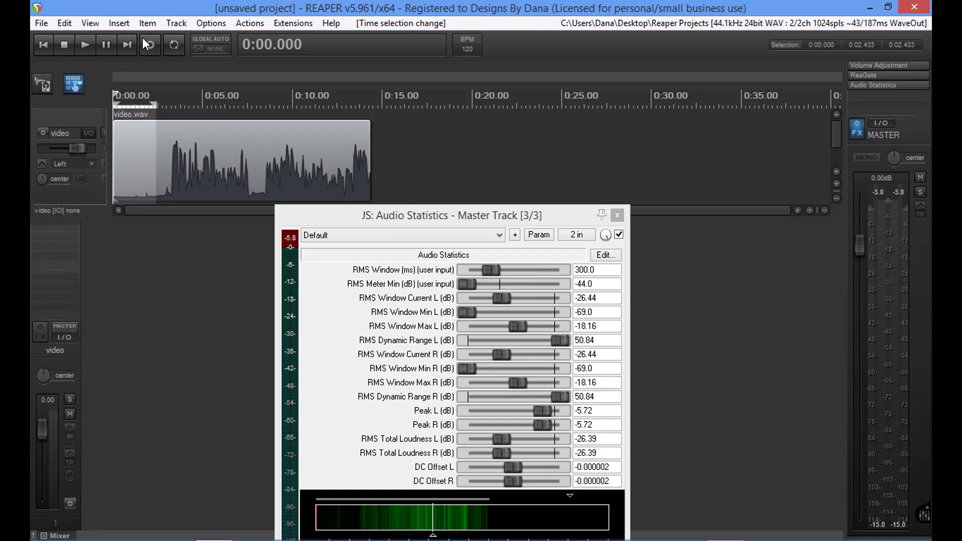
{"action": "left_click", "coordinate": [56, 232]}
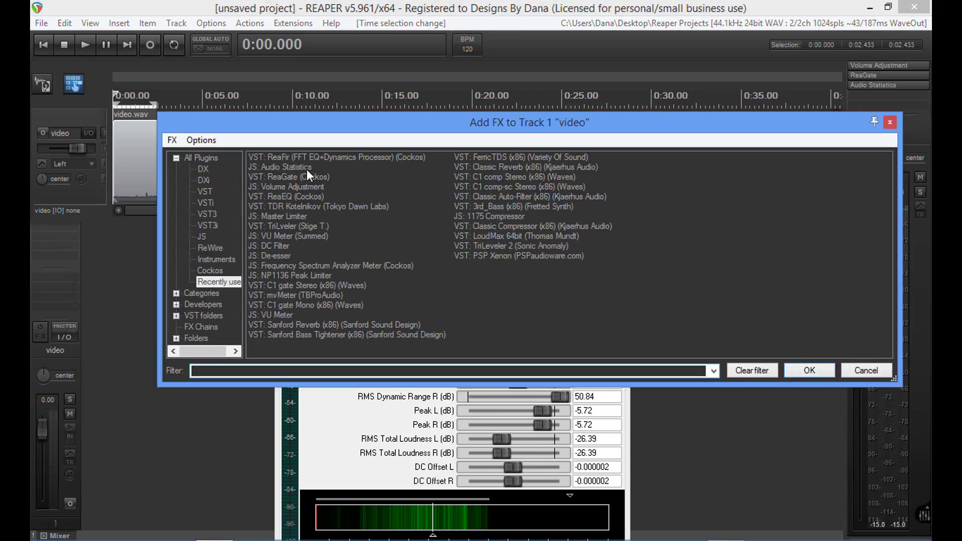
{"action": "double_click", "coordinate": [302, 161]}
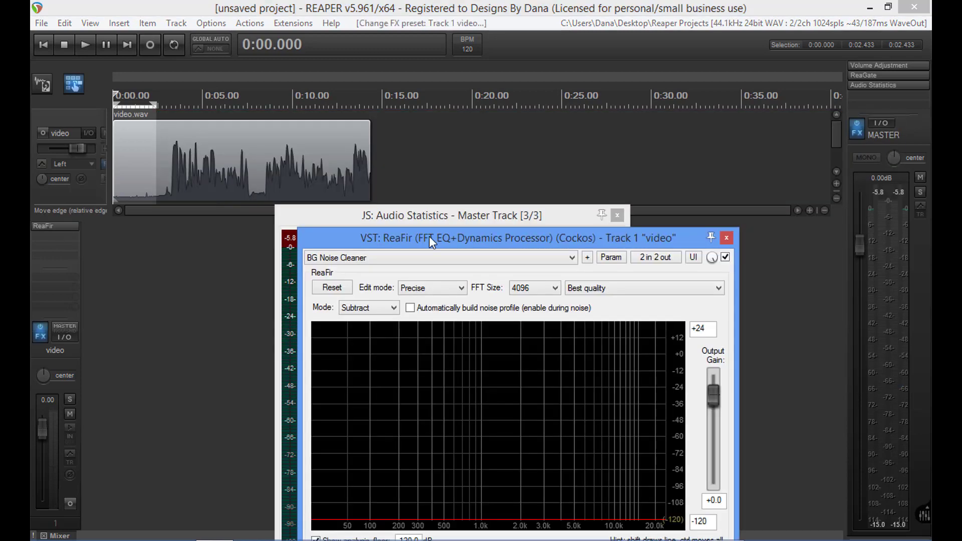
- Build ReaFir's noise profile by looping playback of the selected noise section with automatic profile building on, and turn the building off once captured
{"action": "left_click", "coordinate": [412, 309]}
{"action": "left_click", "coordinate": [179, 45]}
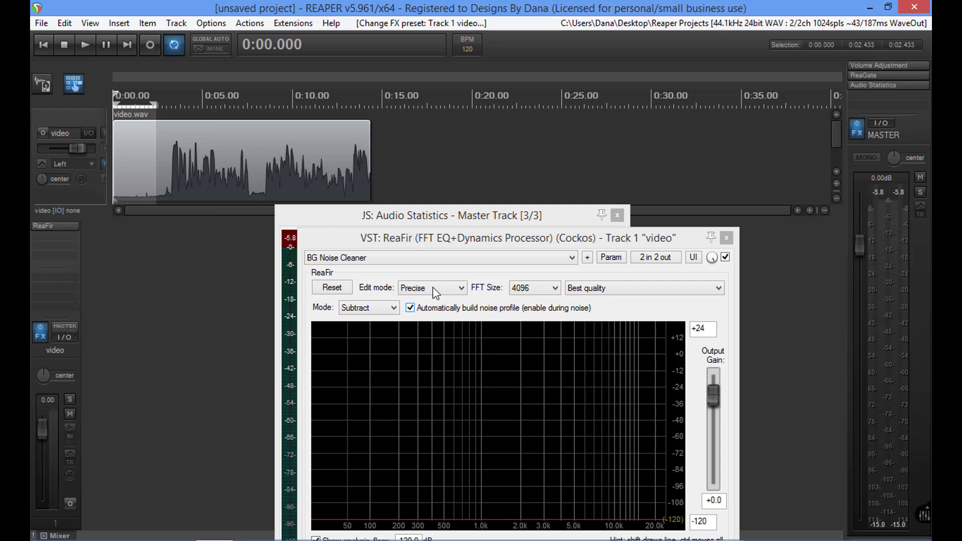
{"action": "left_click", "coordinate": [88, 43]}
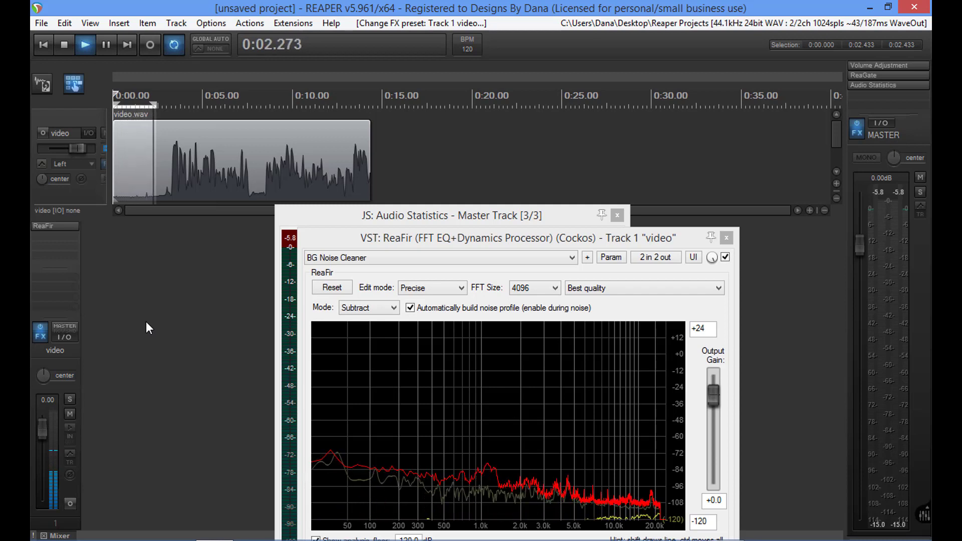
{"action": "left_click", "coordinate": [66, 44]}
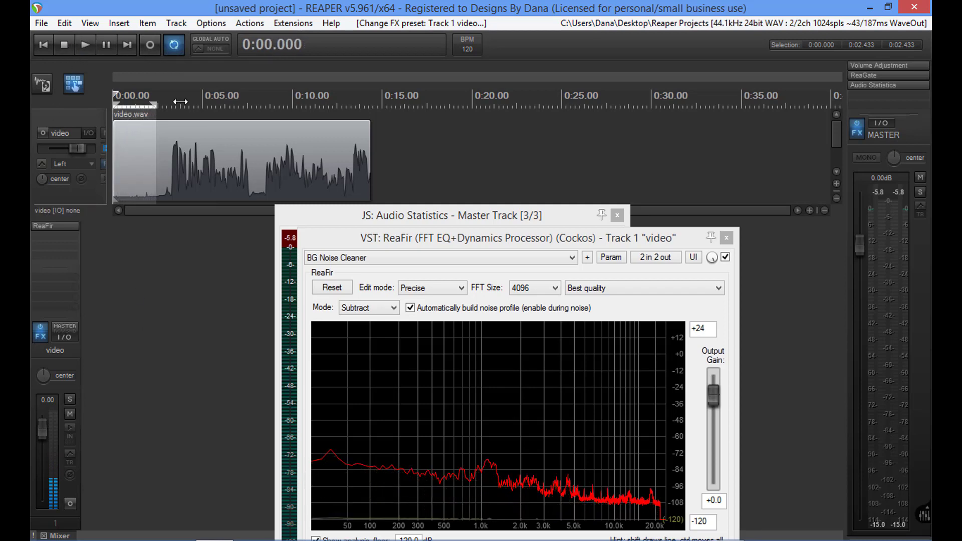
{"action": "left_click", "coordinate": [411, 308]}
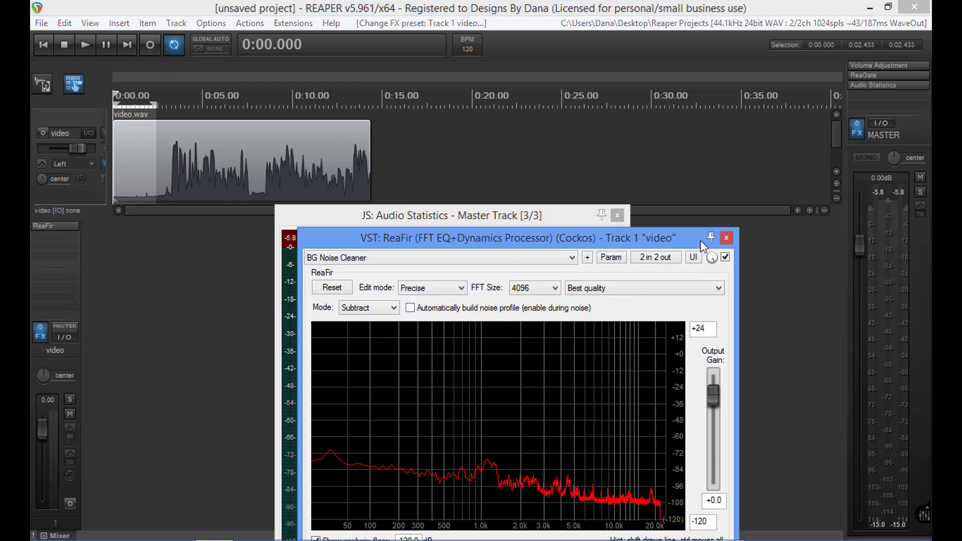
- Close ReaFir, play the recording to check its levels in the master track's Audio Statistics, and close that effect window
{"action": "left_click", "coordinate": [727, 238]}
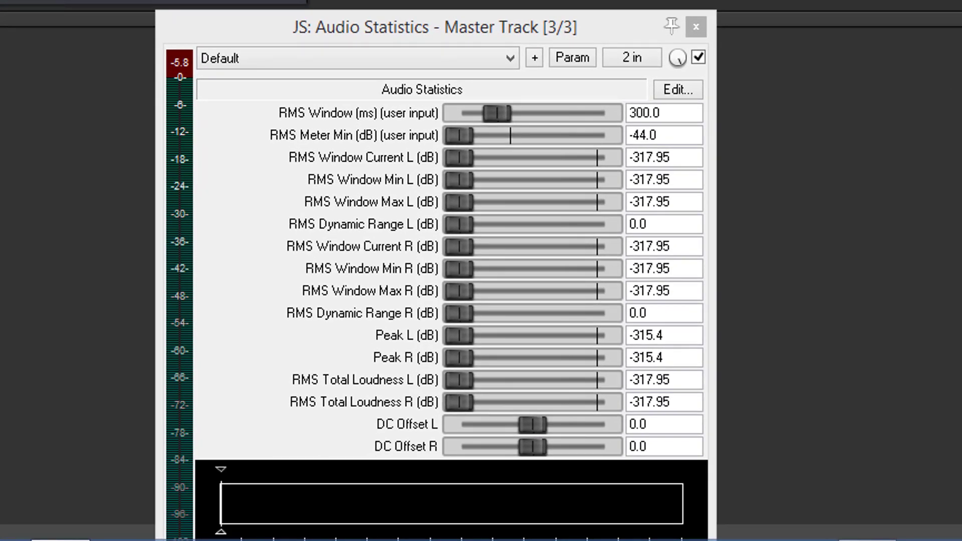
{"action": "key", "text": "space"}
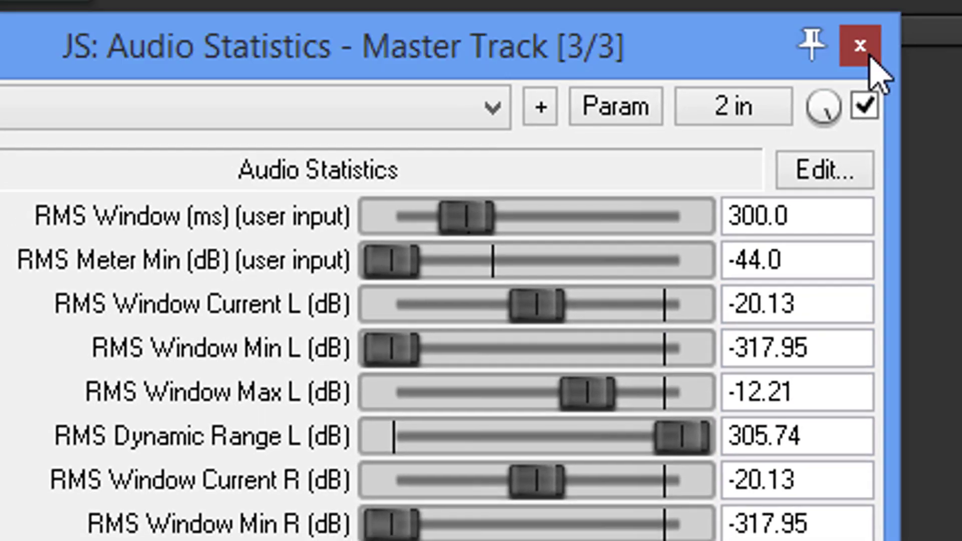
{"action": "left_click", "coordinate": [881, 31]}
- Set the project's render output to an MP3 file named video in the desktop's Reaper\video folder
{"action": "left_click", "coordinate": [41, 25]}
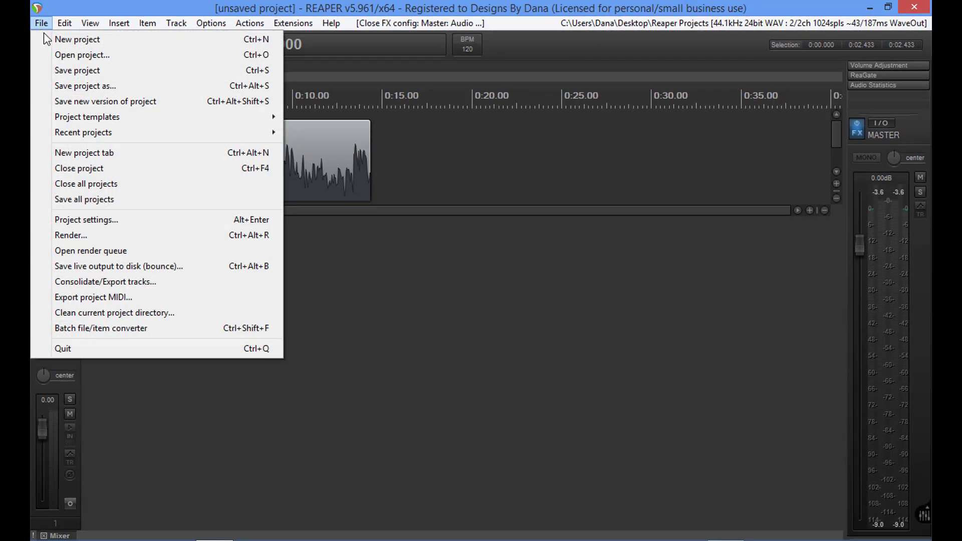
{"action": "left_click", "coordinate": [75, 240]}
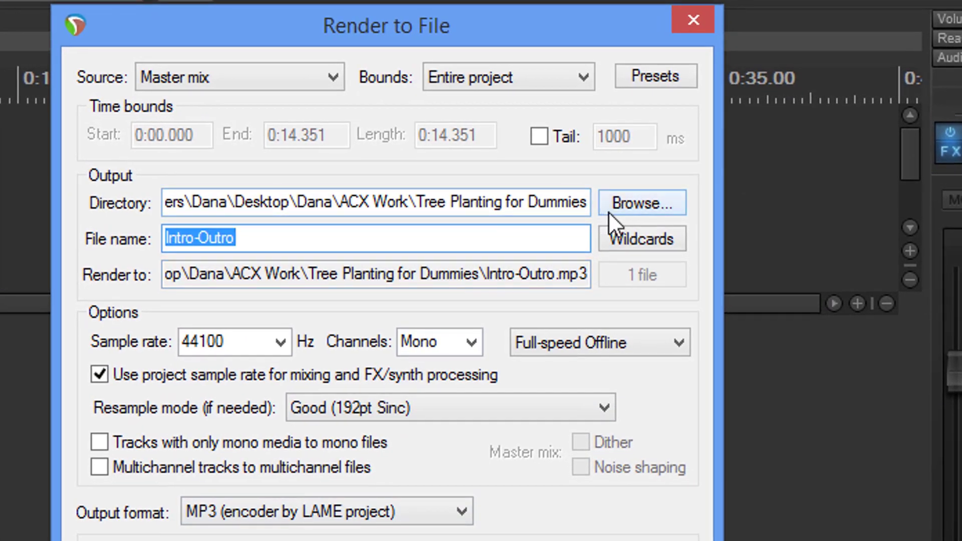
{"action": "left_click", "coordinate": [626, 206]}
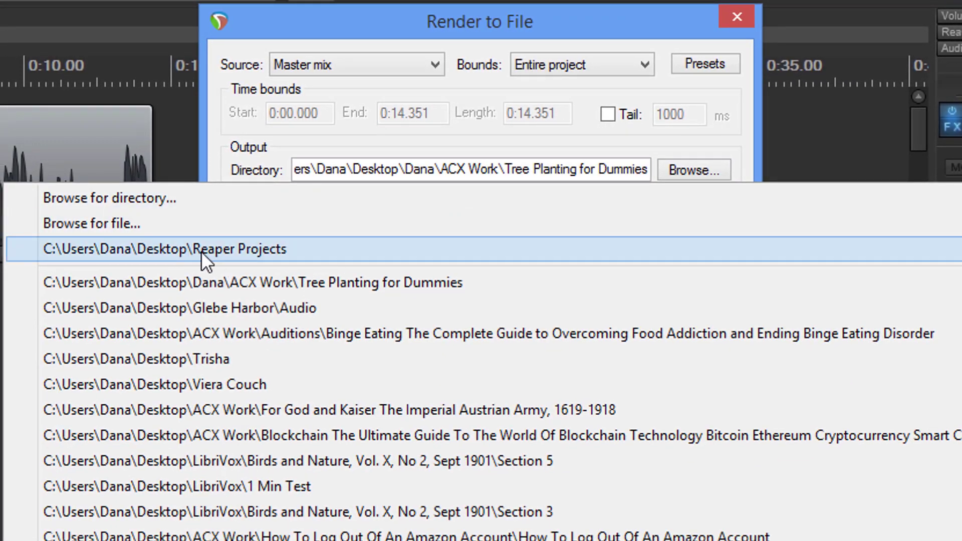
{"action": "left_click", "coordinate": [211, 224]}
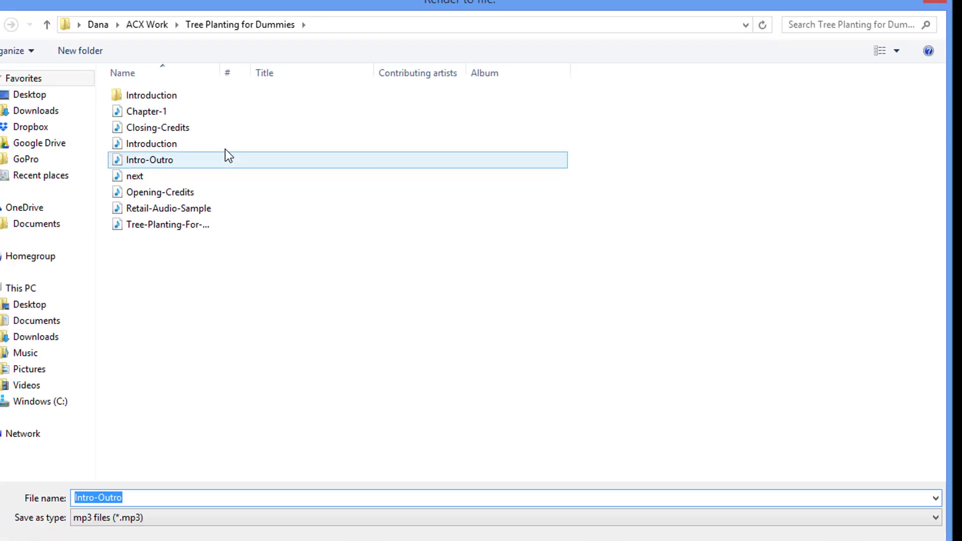
{"action": "left_click", "coordinate": [36, 99]}
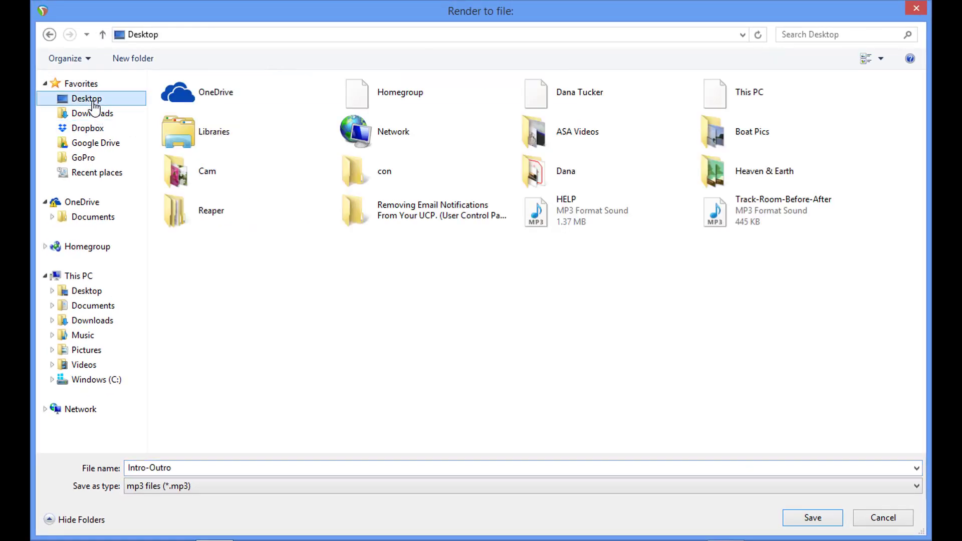
{"action": "double_click", "coordinate": [268, 221]}
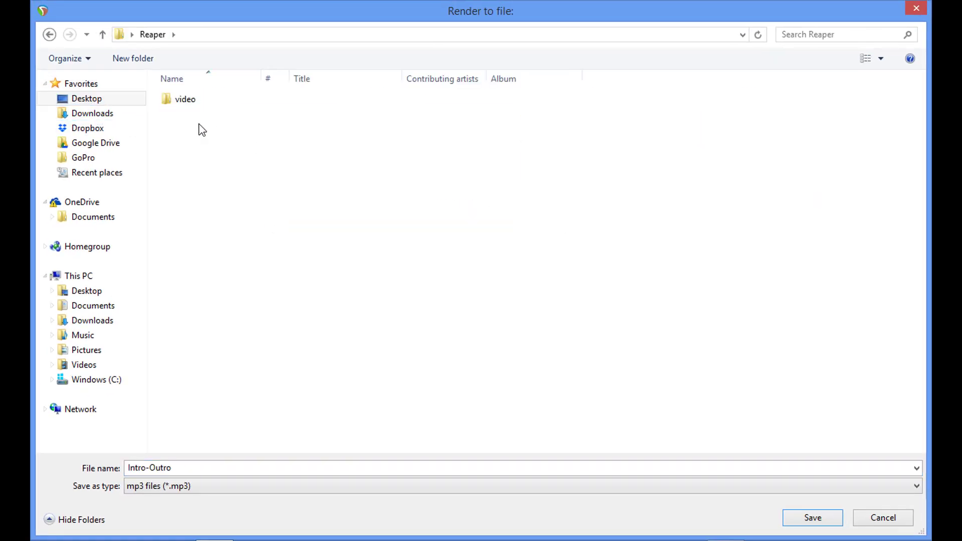
{"action": "double_click", "coordinate": [198, 100]}
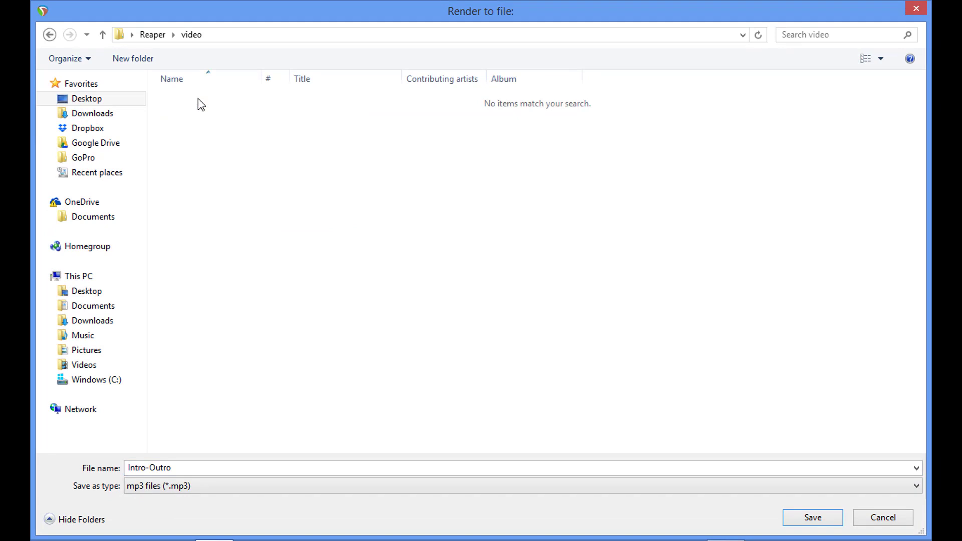
{"action": "double_click", "coordinate": [205, 468]}
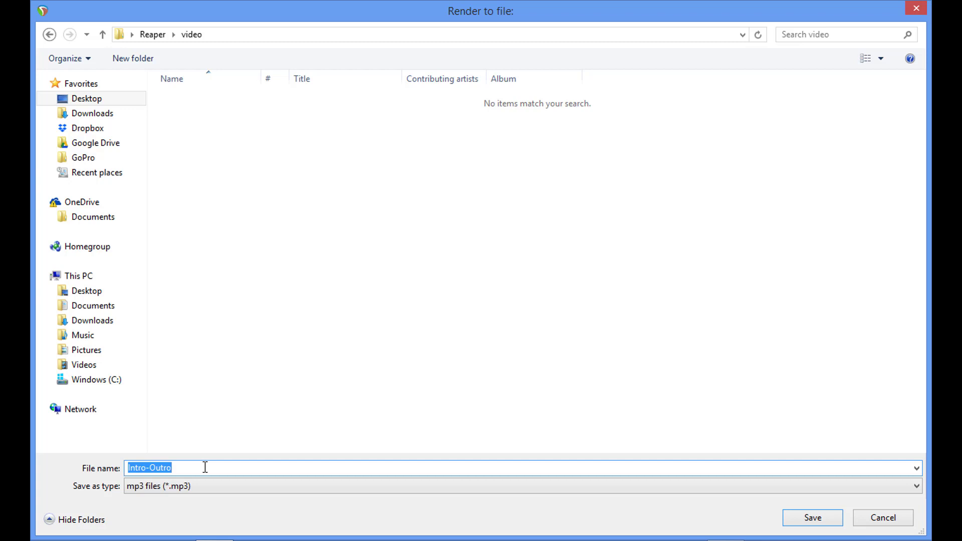
{"action": "type", "text": "video"}
{"action": "left_click", "coordinate": [797, 520]}
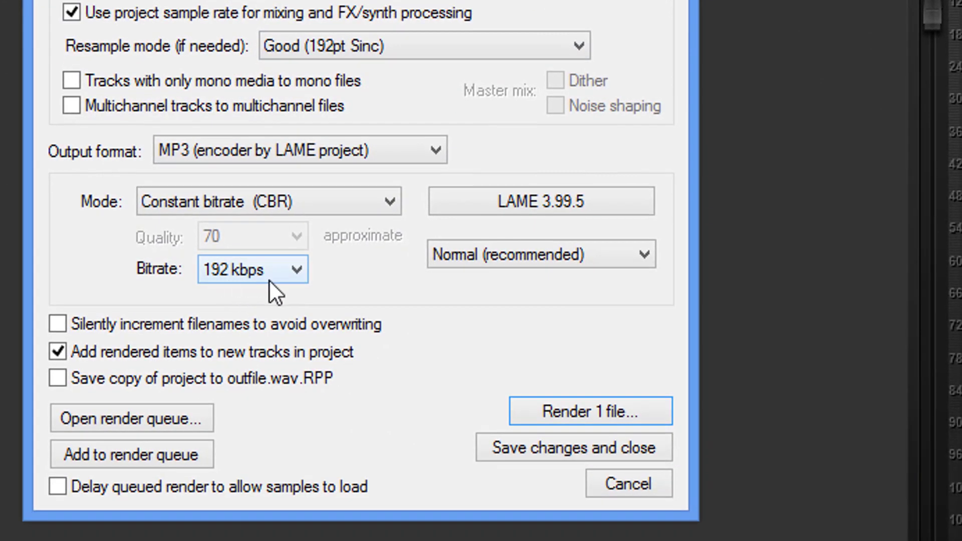
- Render the project as a mono 192 kbps CBR MP3 with rendered items added to new tracks, and close the render report
{"action": "left_click", "coordinate": [58, 353]}
{"action": "left_click", "coordinate": [58, 352]}
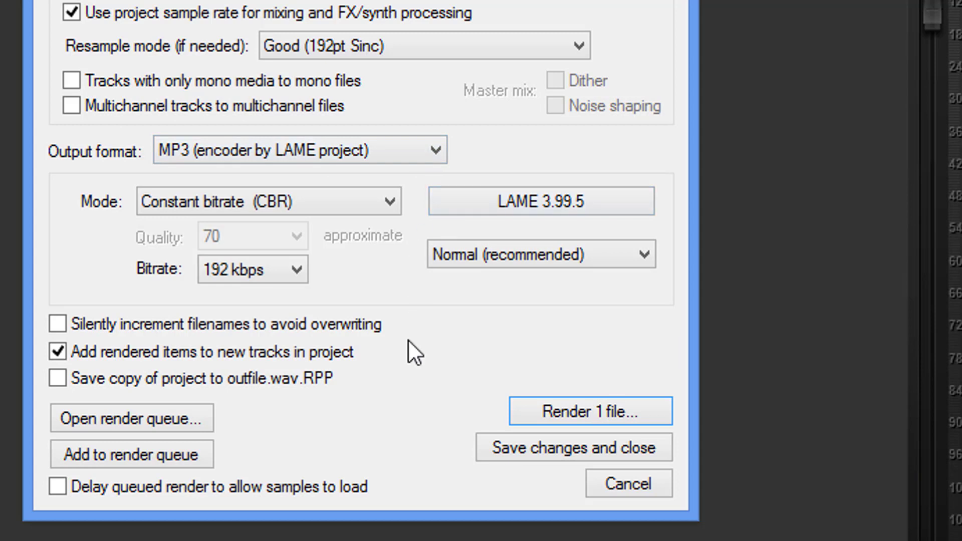
{"action": "left_click", "coordinate": [569, 408]}
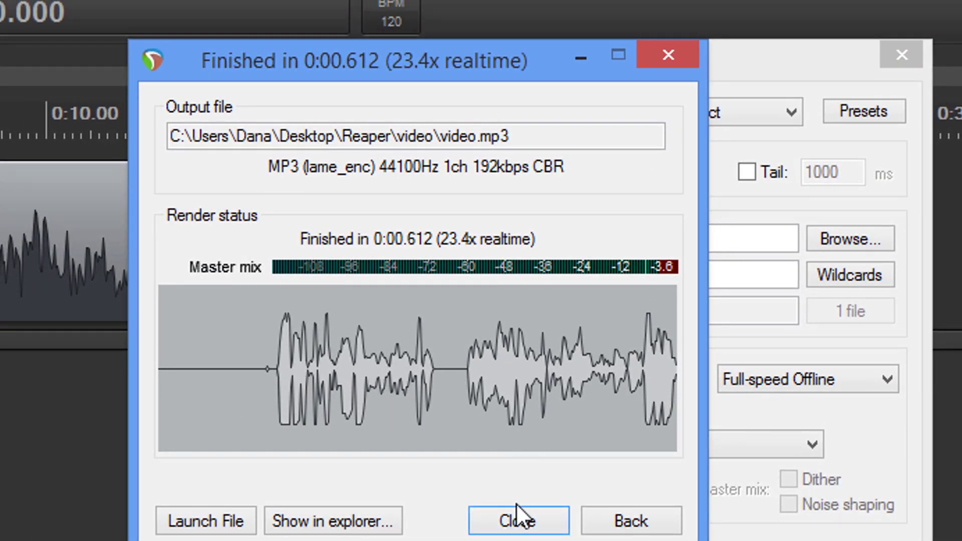
{"action": "left_click", "coordinate": [518, 520]}
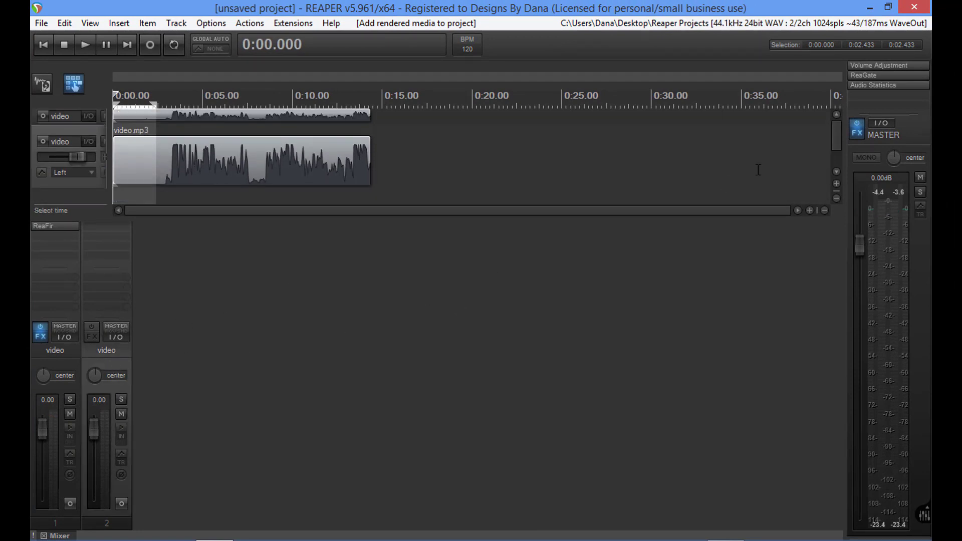
- Disable the master track's FX and open the rendered video.mp3 item in Audacity as the external editor
{"action": "left_click", "coordinate": [857, 124]}
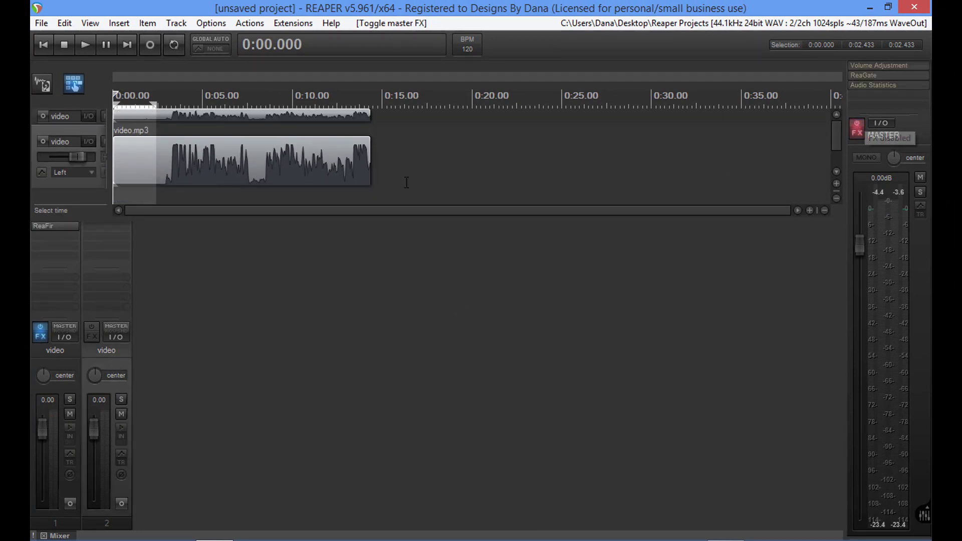
{"action": "right_click", "coordinate": [262, 169]}
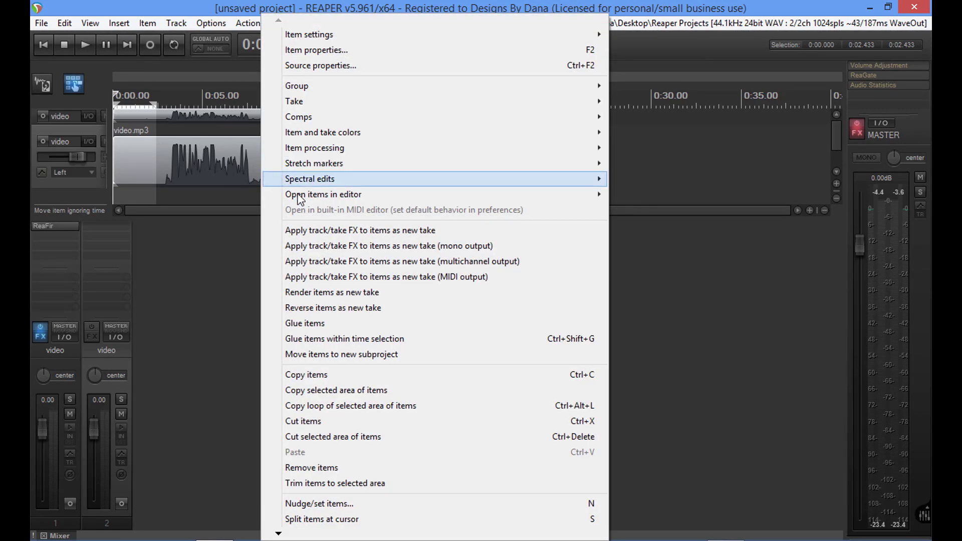
{"action": "mouse_move", "coordinate": [300, 196]}
{"action": "left_click", "coordinate": [730, 196]}
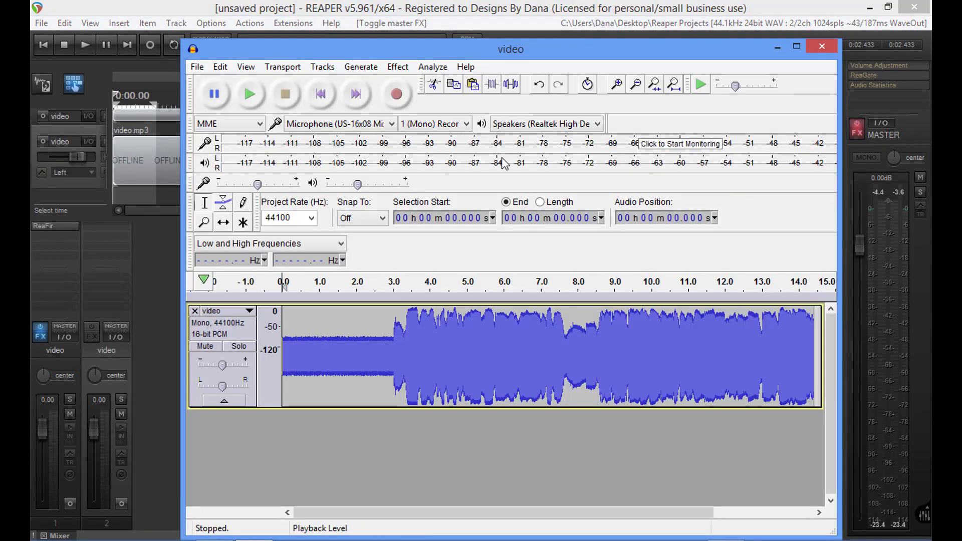
- Run the Nyquist ACX Check on the rendered track, review its peak, RMS and noise floor results, and dismiss the report
{"action": "left_click", "coordinate": [432, 67]}
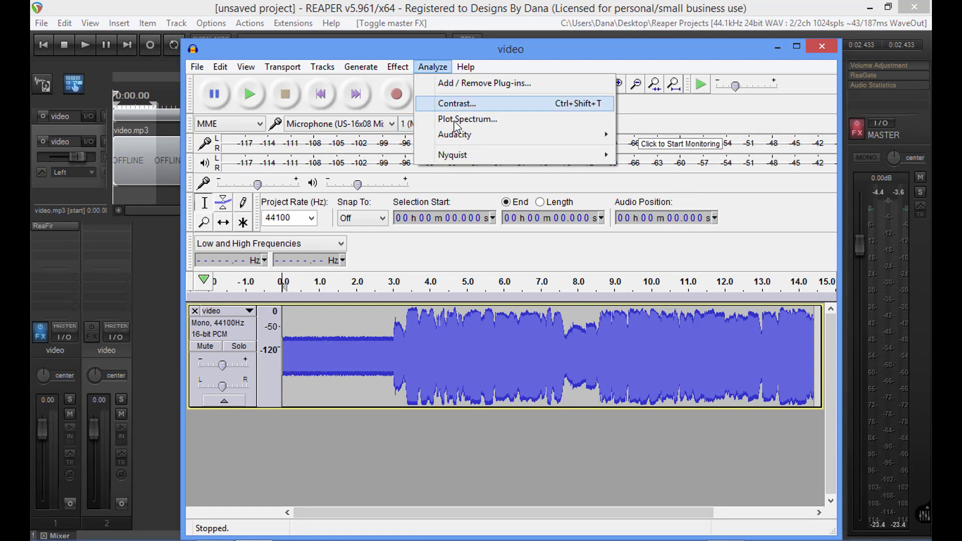
{"action": "mouse_move", "coordinate": [453, 159]}
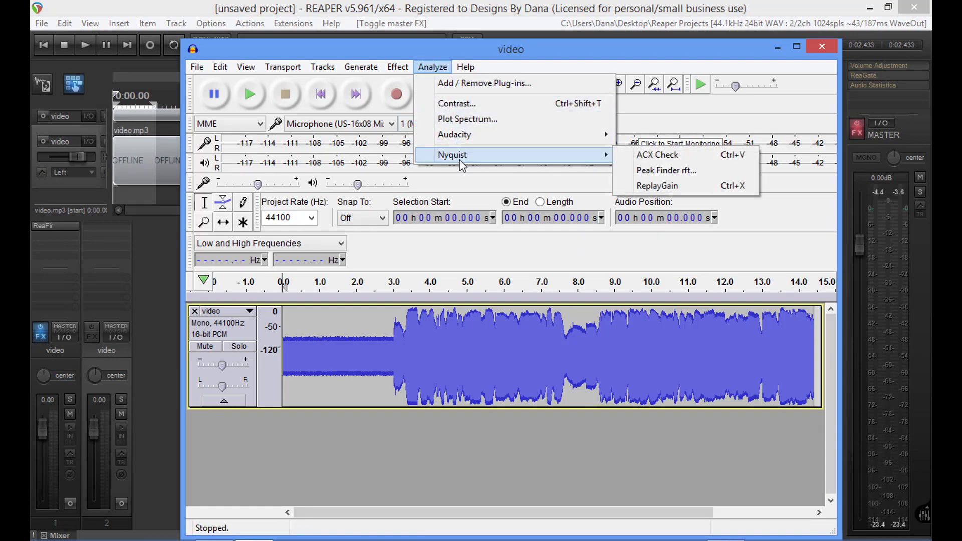
{"action": "left_click", "coordinate": [659, 157]}
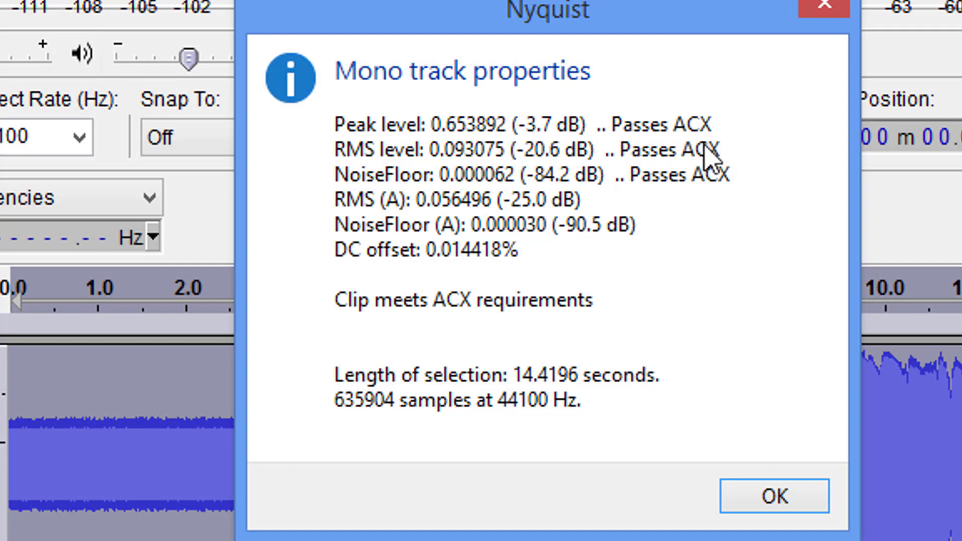
{"action": "left_click", "coordinate": [777, 498]}
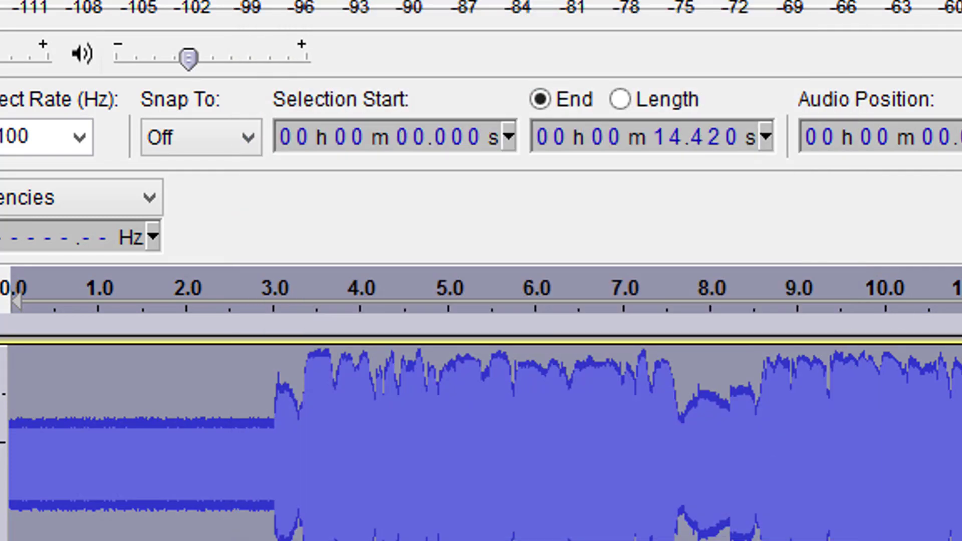
- Close the Audacity window and remove the track holding video.mp3 from the REAPER project
{"action": "key", "text": "ctrl+w"}
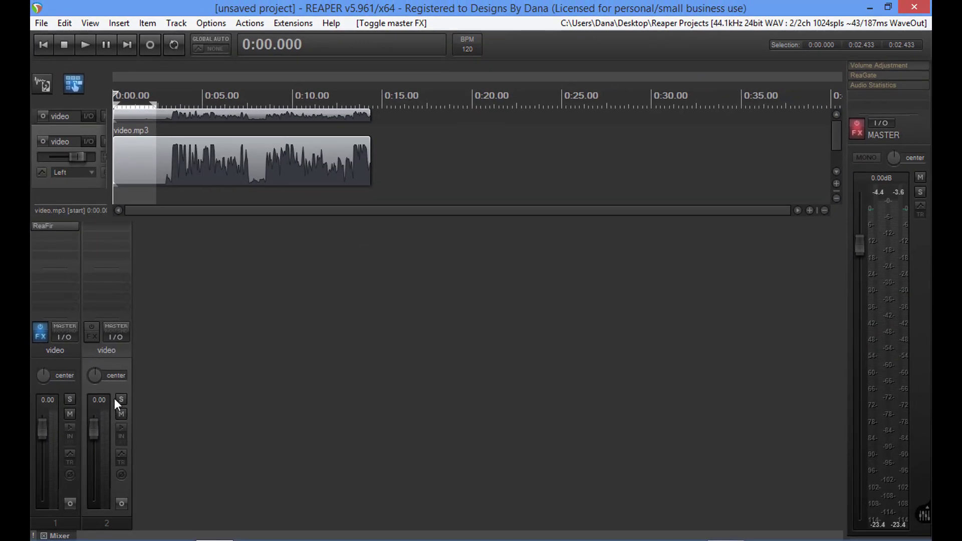
{"action": "right_click", "coordinate": [120, 365]}
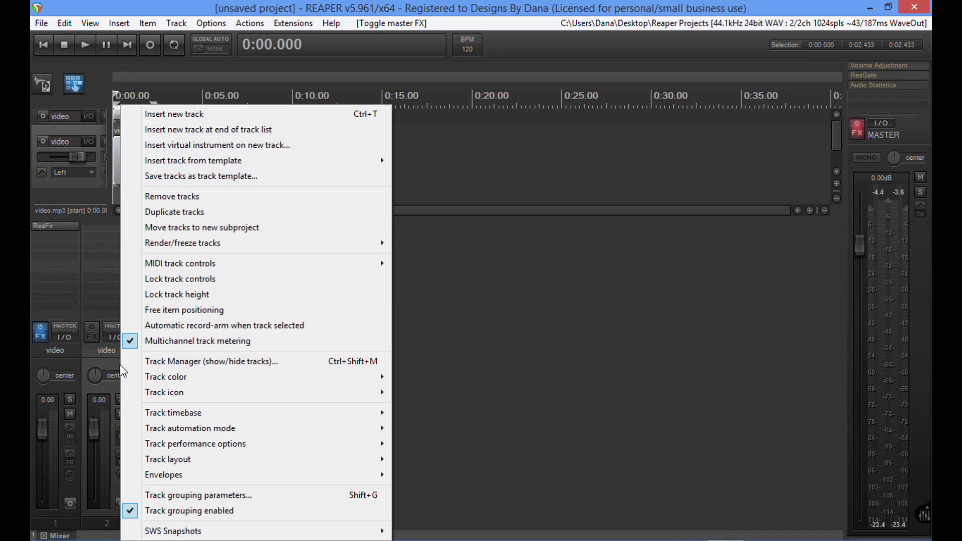
{"action": "left_click", "coordinate": [176, 197]}
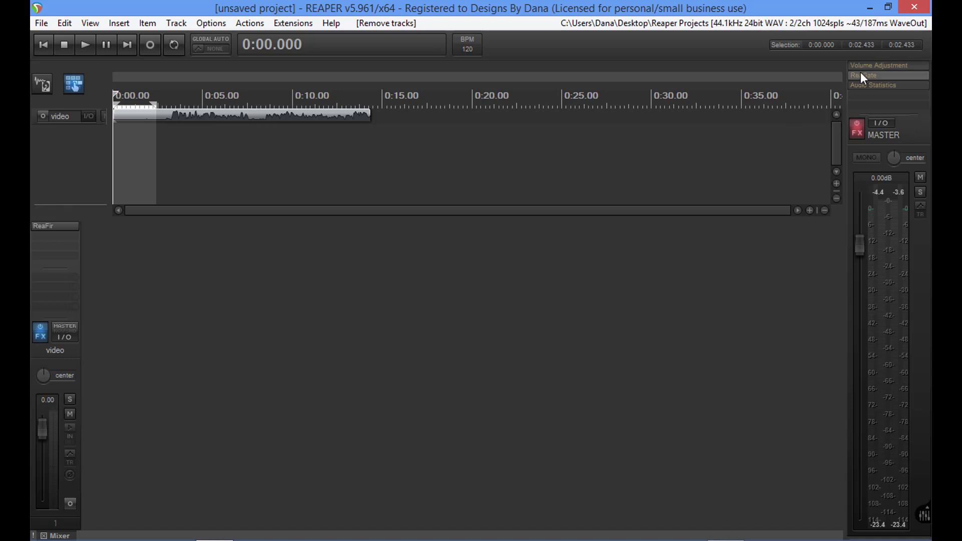
- Quit REAPER and save the project as videova in the Reaper\video folder, with a subdirectory created for it
{"action": "left_click", "coordinate": [907, 9]}
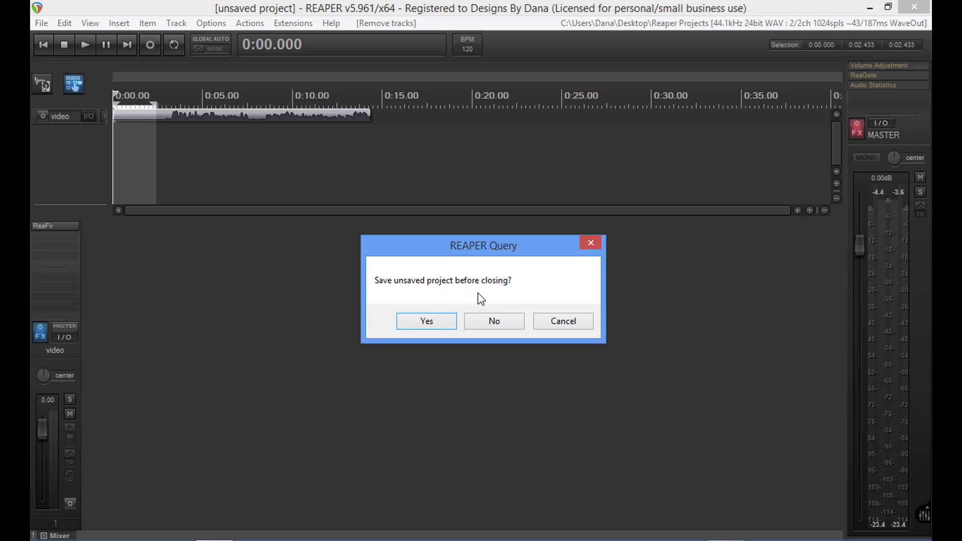
{"action": "left_click", "coordinate": [441, 326]}
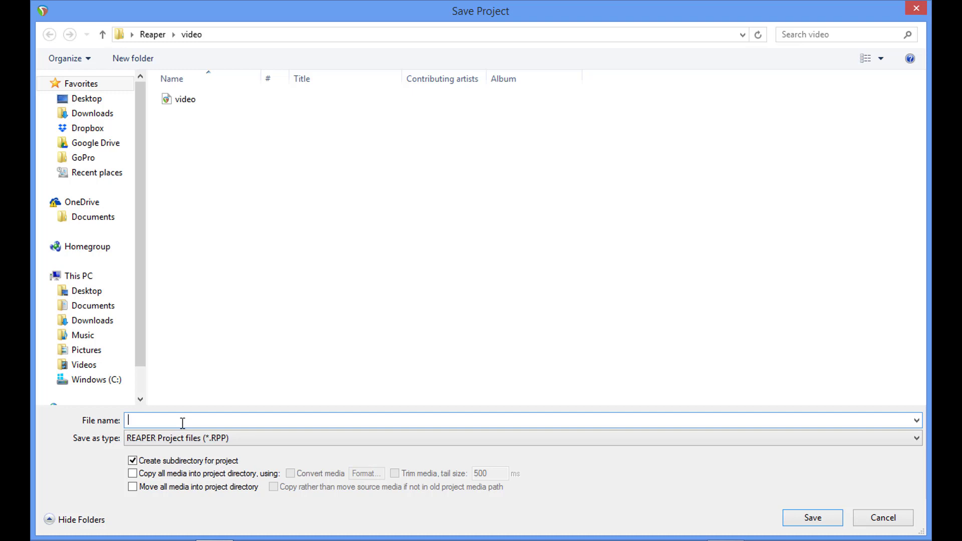
{"action": "type", "text": "videocam"}
{"action": "left_click", "coordinate": [813, 518]}
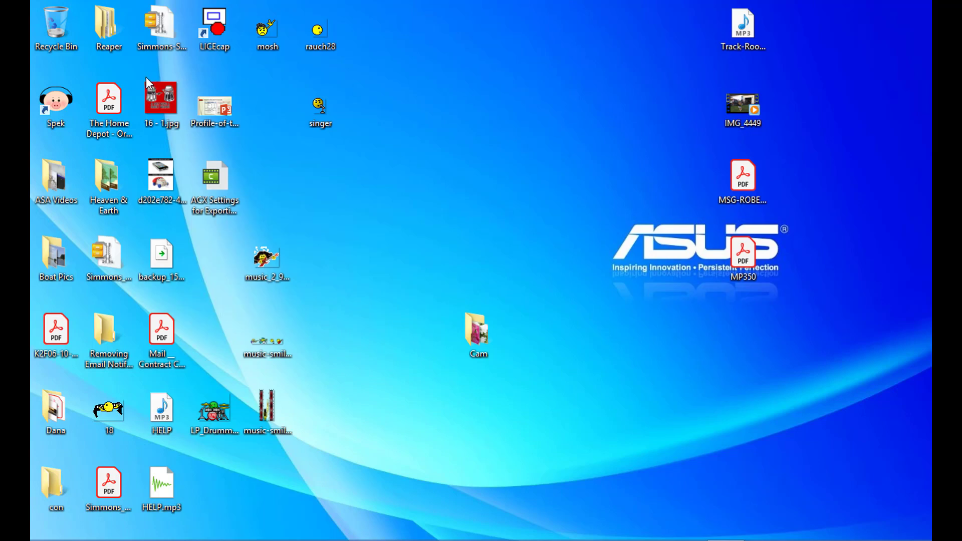
- Open the saved videova project from the videova subfolder of the desktop's Reaper\video folder
{"action": "double_click", "coordinate": [115, 35]}
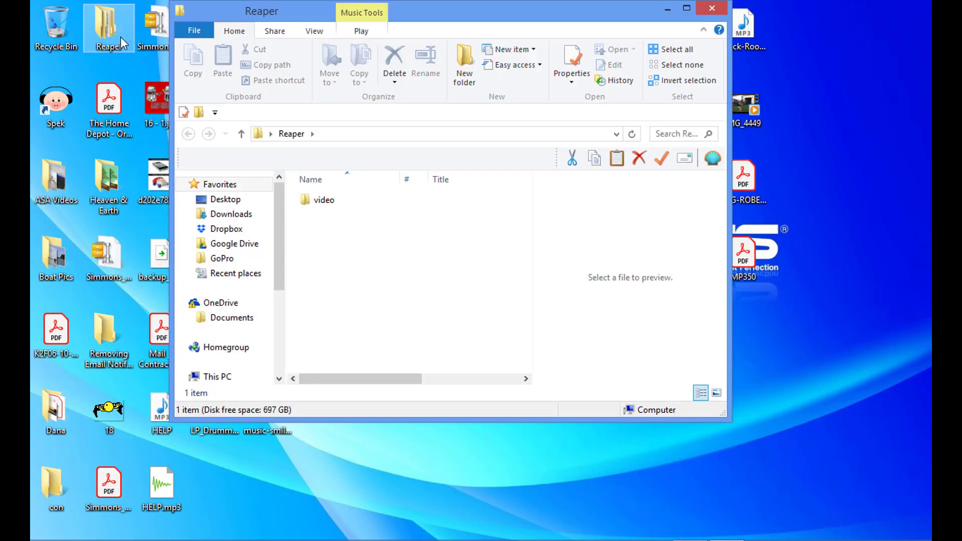
{"action": "double_click", "coordinate": [325, 200]}
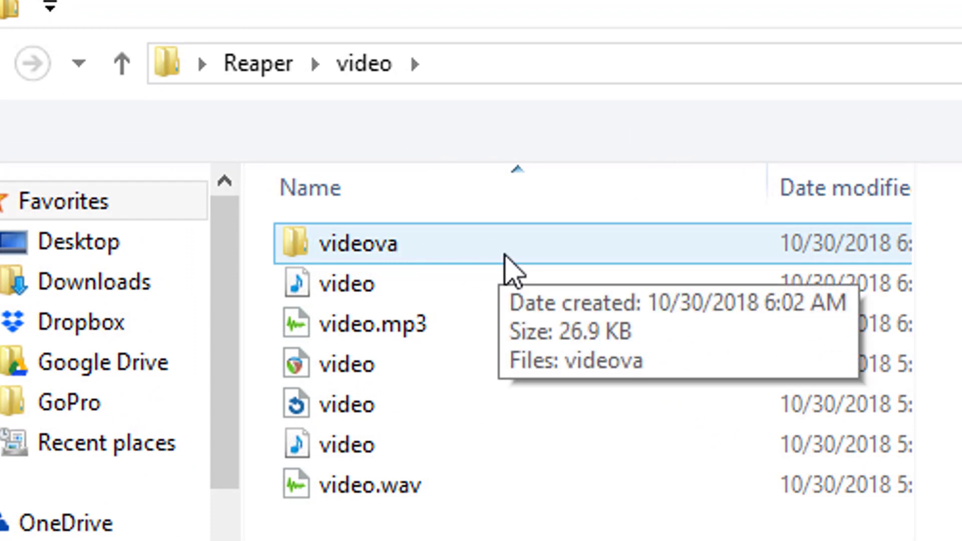
{"action": "double_click", "coordinate": [505, 255]}
{"action": "double_click", "coordinate": [505, 256]}
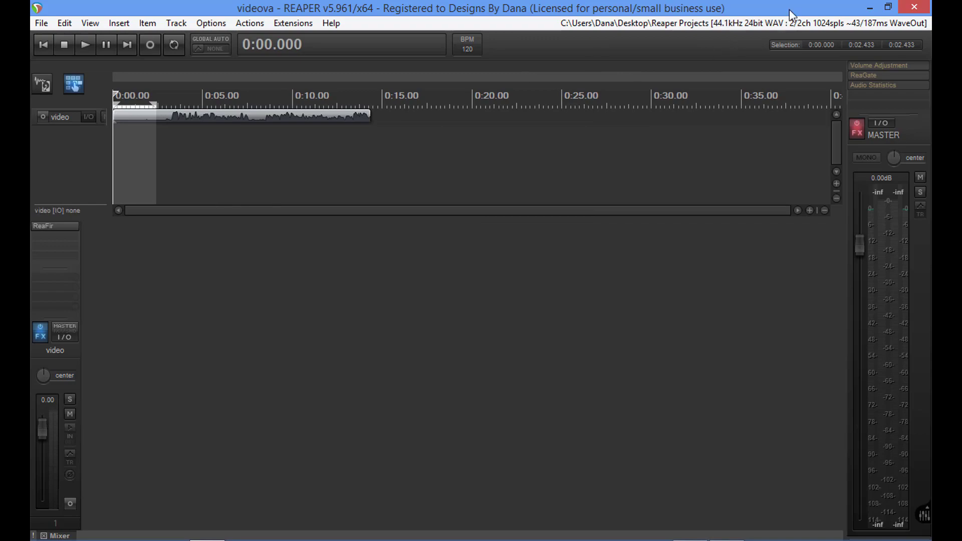
- Close the videova project, return to the Reaper\video folder, and open the original video project file
{"action": "left_click", "coordinate": [918, 9]}
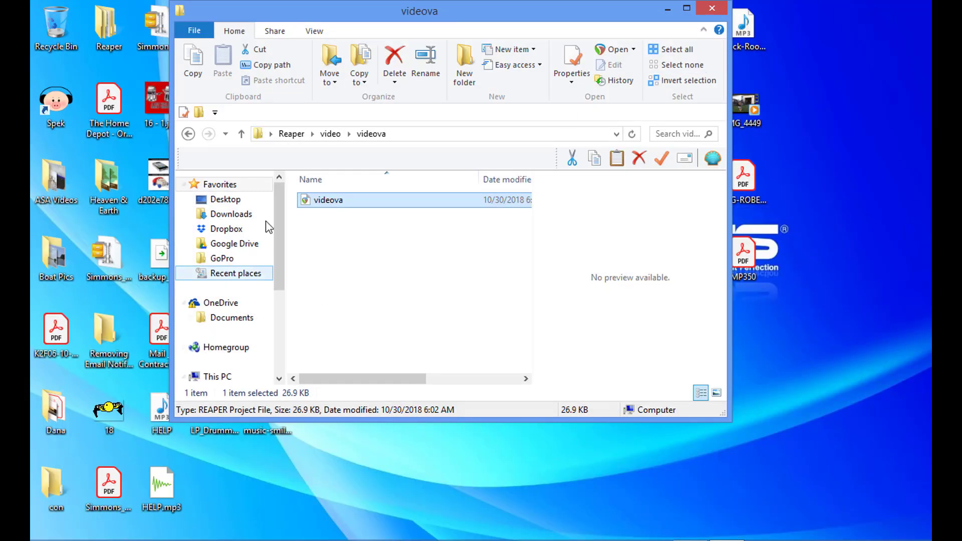
{"action": "left_click", "coordinate": [330, 135]}
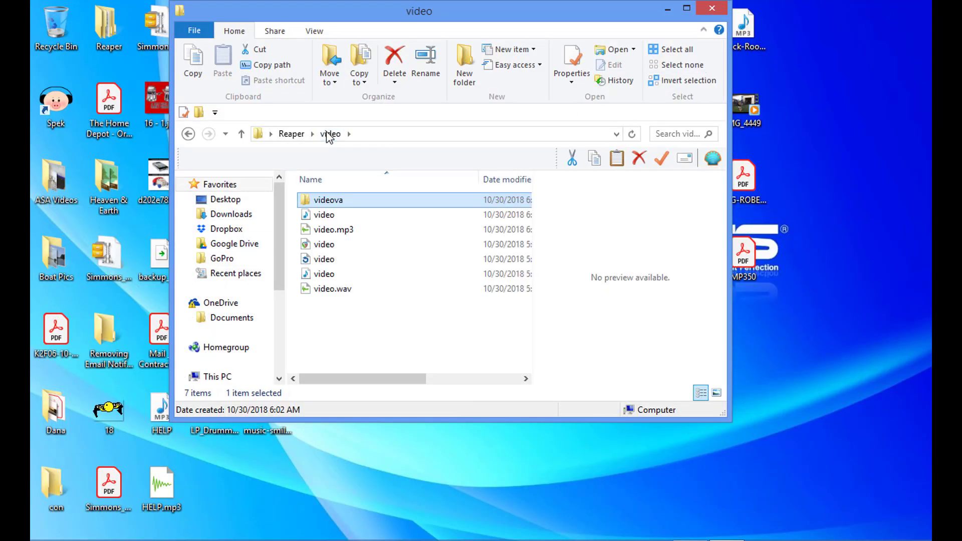
{"action": "double_click", "coordinate": [324, 246]}
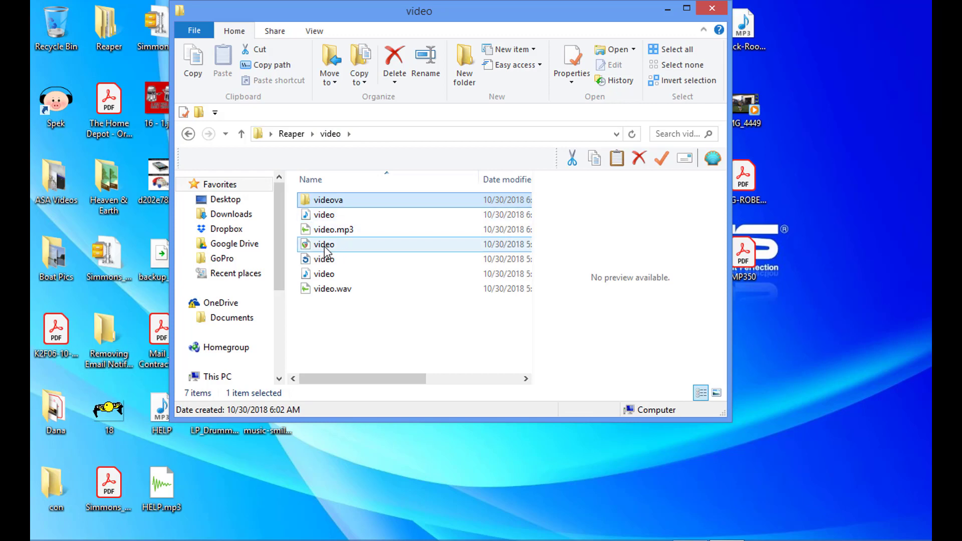